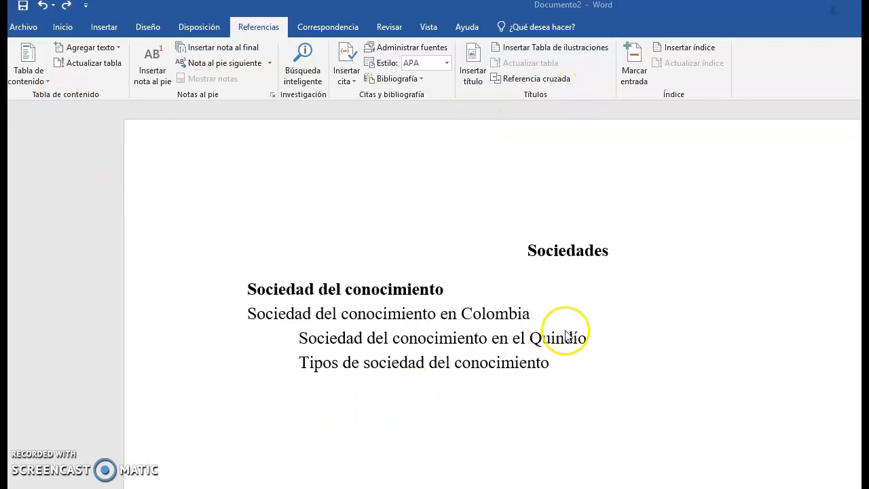
# Examine the document's headings and the title styles applied to them, from Sociedades down to Tipos de sociedad del conocimiento.
pyautogui.click(524, 262)
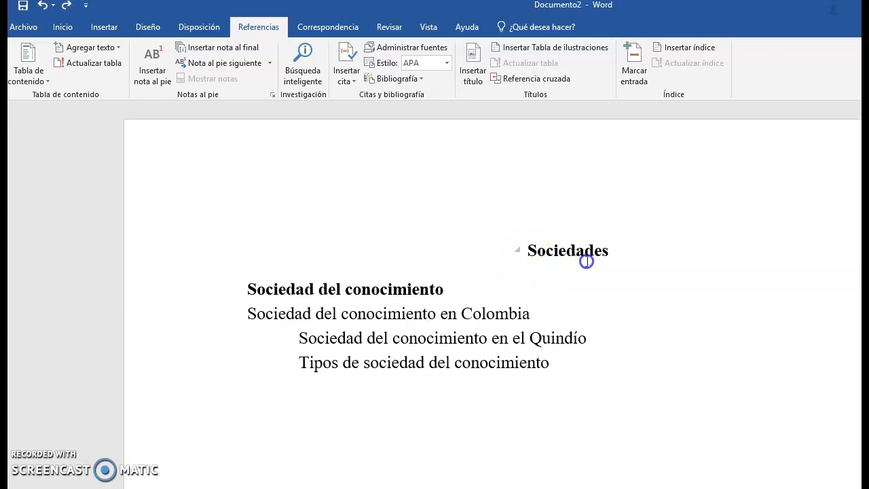
pyautogui.moveTo(526, 251); pyautogui.dragTo(592, 406)
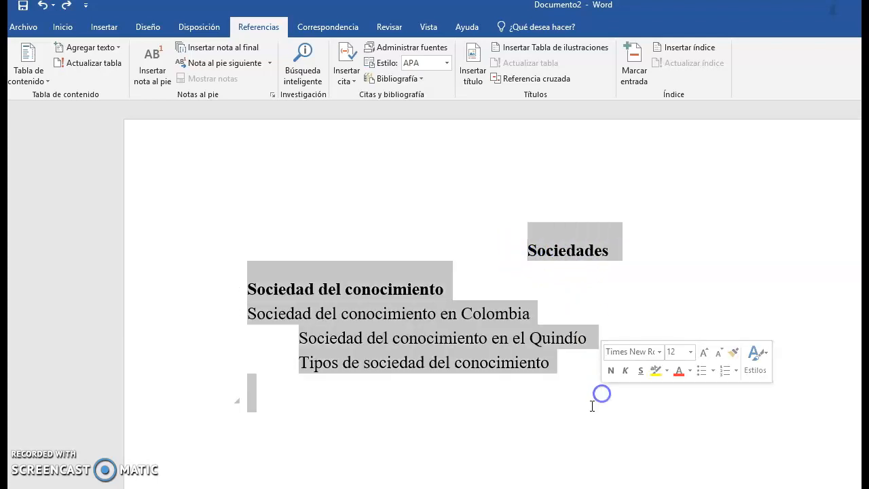
pyautogui.click(592, 406)
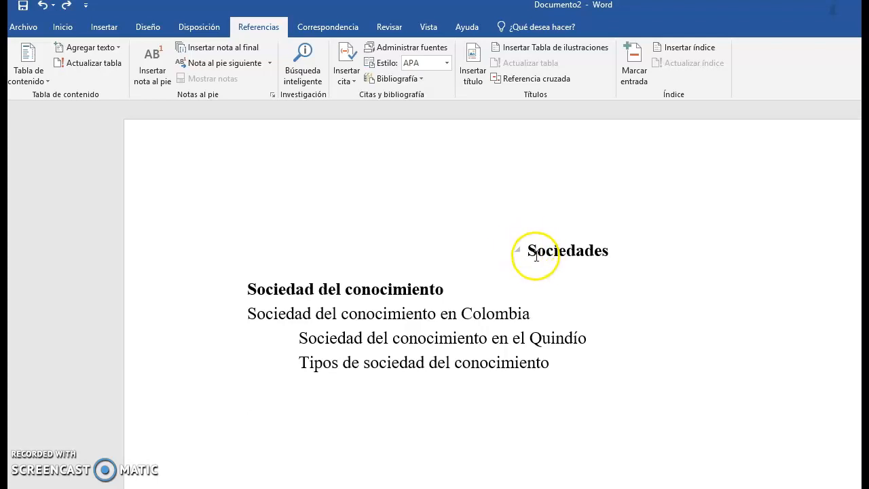
pyautogui.click(60, 28)
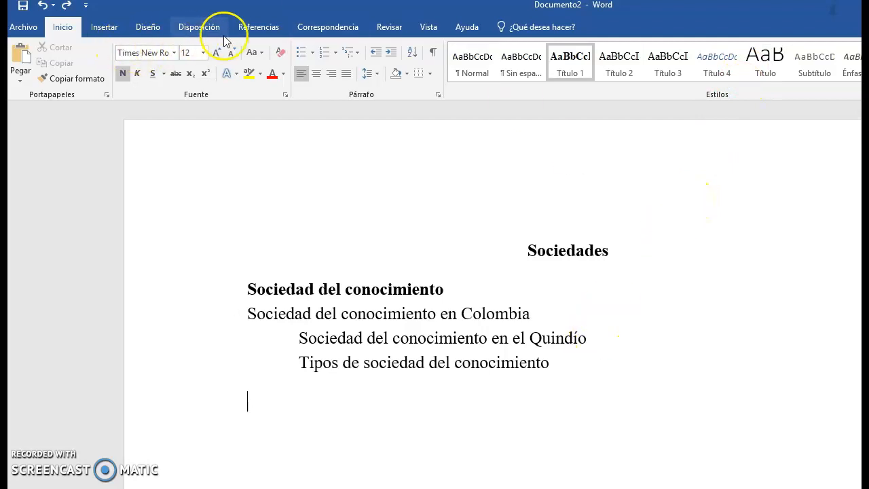
pyautogui.click(271, 27)
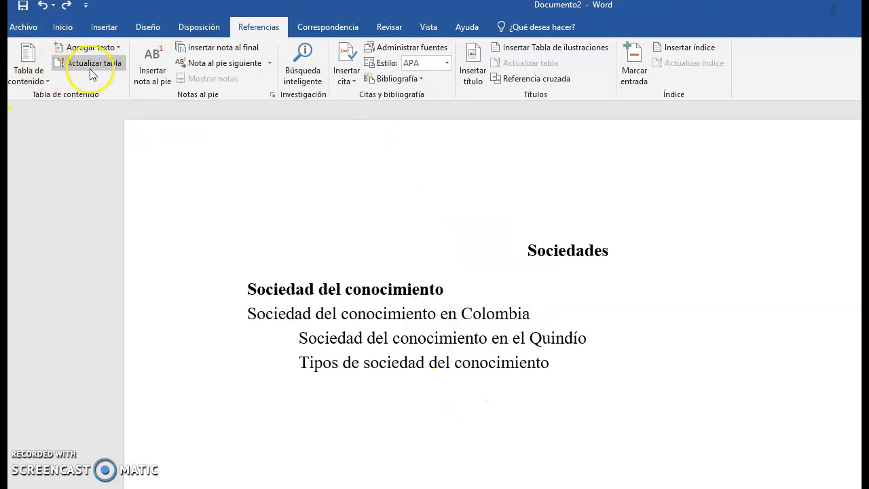
pyautogui.click(551, 275)
pyautogui.click(520, 252)
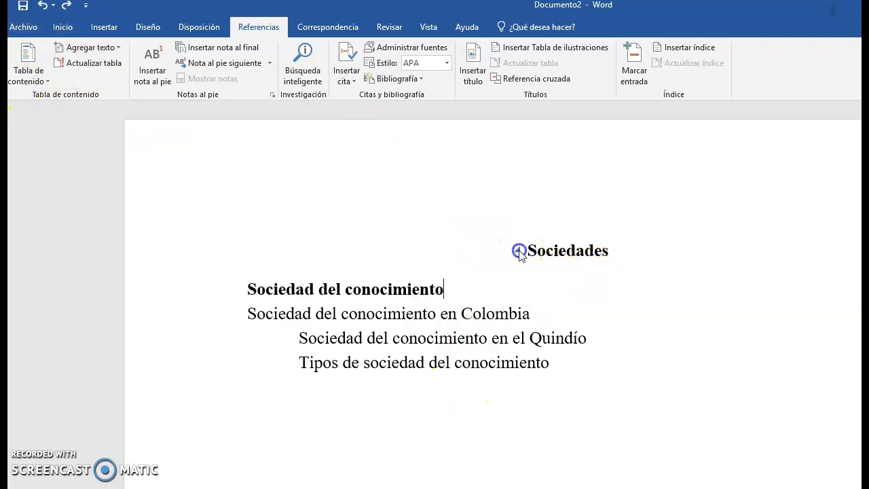
pyautogui.moveTo(530, 253); pyautogui.dragTo(658, 268)
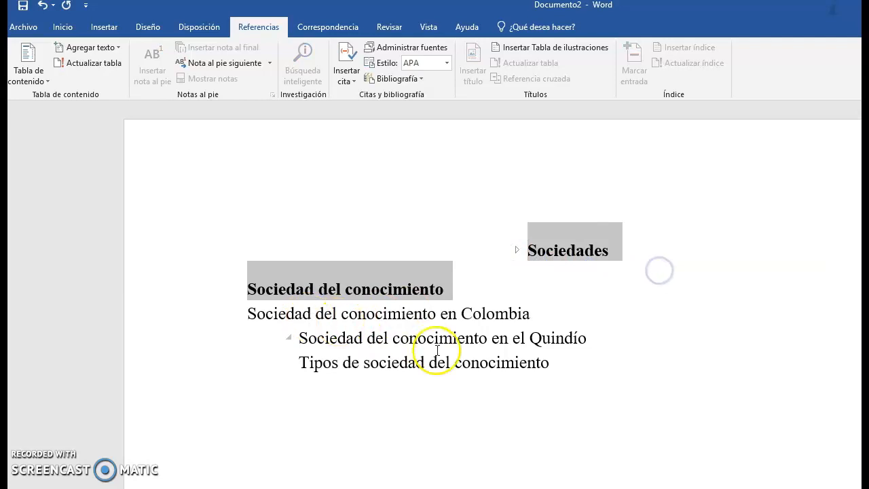
# Insert the built-in Tabla automática 1 table of contents below the last heading.
pyautogui.click(591, 469)
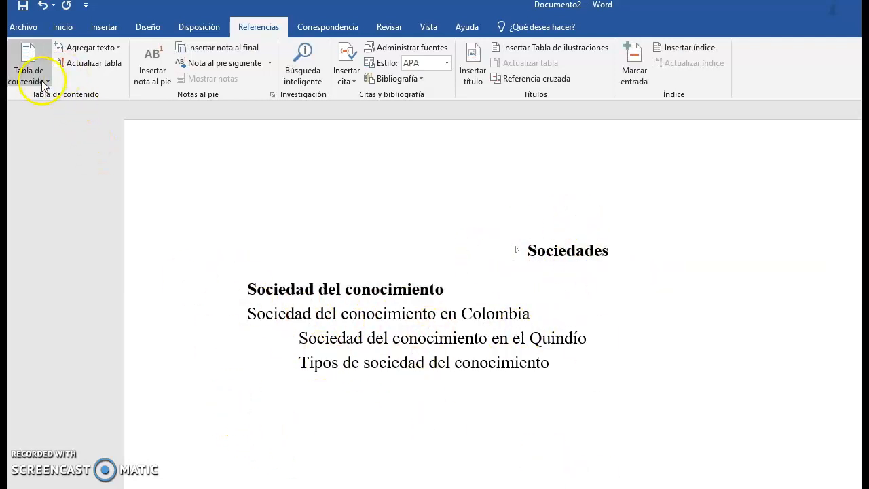
pyautogui.click(265, 30)
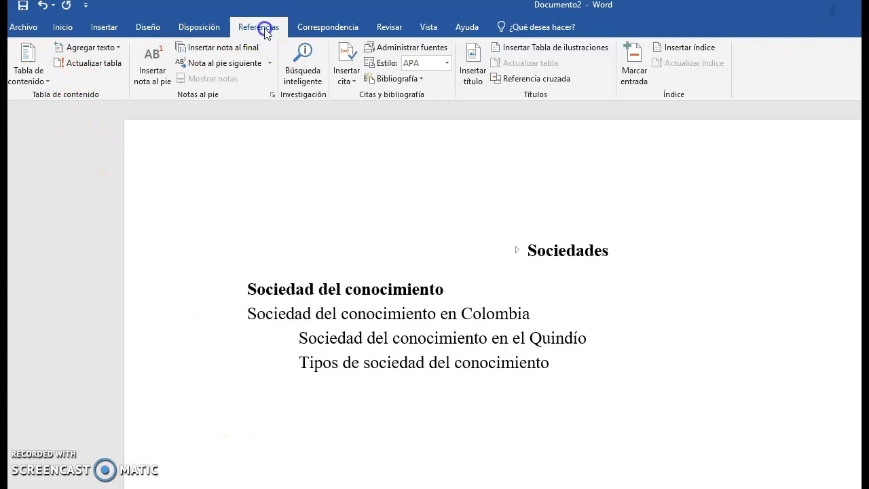
pyautogui.click(45, 81)
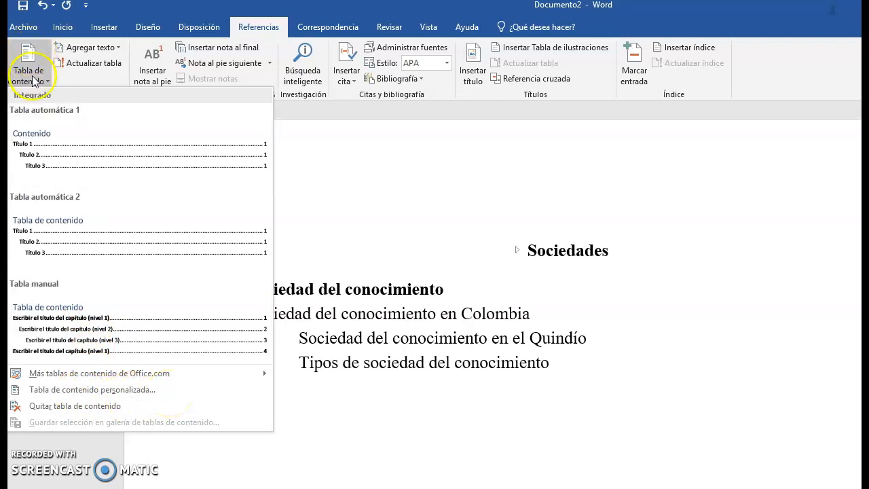
pyautogui.click(53, 150)
pyautogui.scroll(-3, 591, 271)
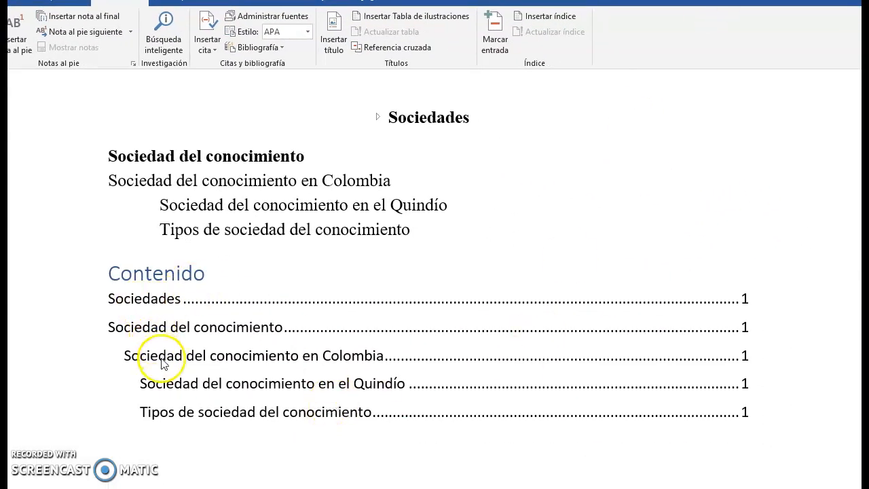
# Compare the document's headings with the entries listed in the new table of contents.
pyautogui.moveTo(102, 144)
pyautogui.mouseDown()
pyautogui.moveTo(233, 200)
pyautogui.moveTo(421, 235)
pyautogui.mouseUp()
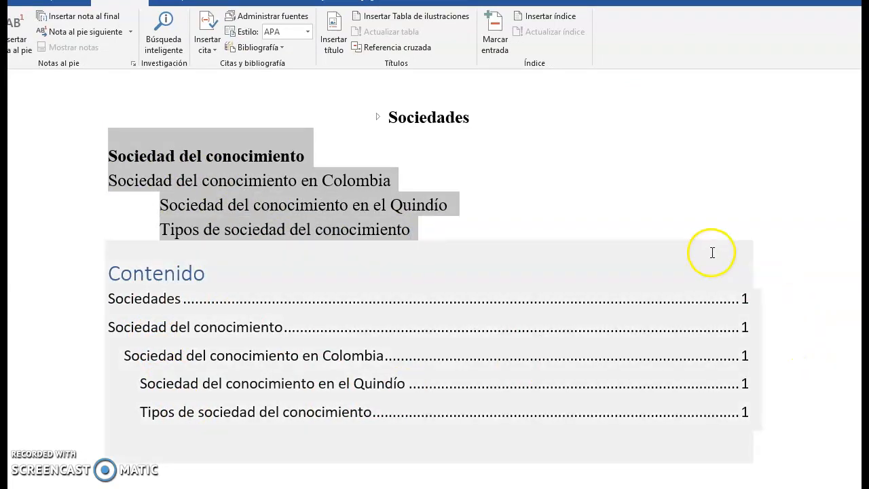
pyautogui.click(743, 210)
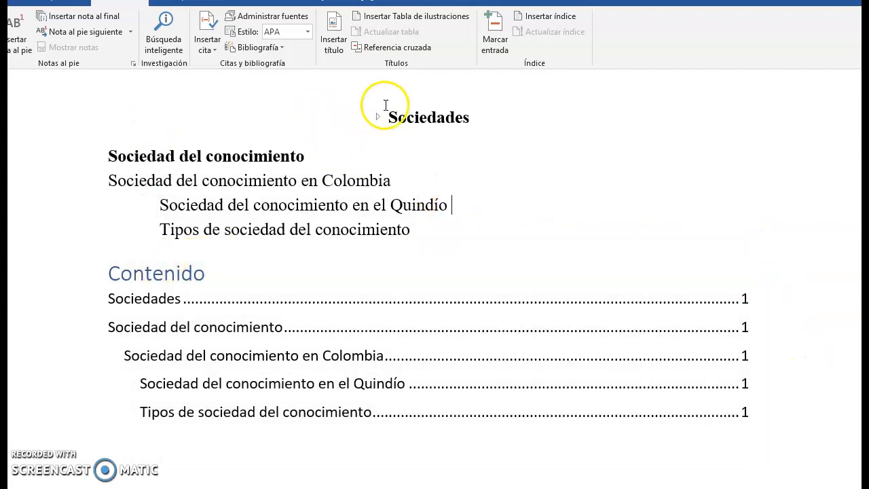
pyautogui.click(386, 116)
pyautogui.moveTo(386, 115)
pyautogui.mouseDown()
pyautogui.moveTo(452, 243)
pyautogui.moveTo(360, 131)
pyautogui.moveTo(383, 117)
pyautogui.mouseUp()
pyautogui.click(434, 209)
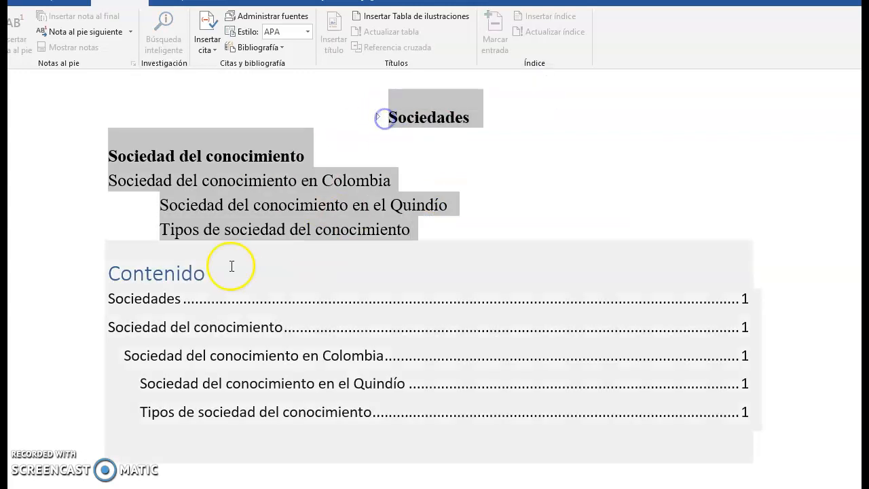
pyautogui.click(231, 267)
pyautogui.click(122, 213)
# Insert a page break after the heading Tipos de sociedad del conocimiento, ahead of the table of contents.
pyautogui.click(438, 228)
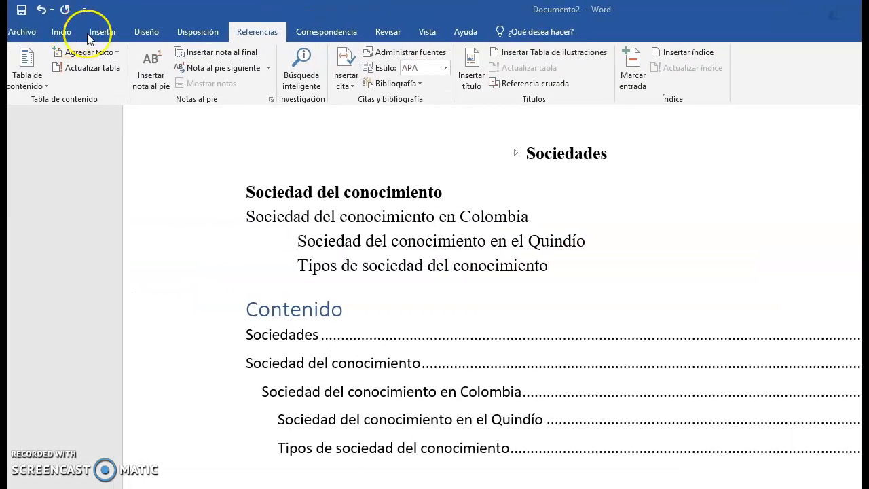
pyautogui.click(103, 32)
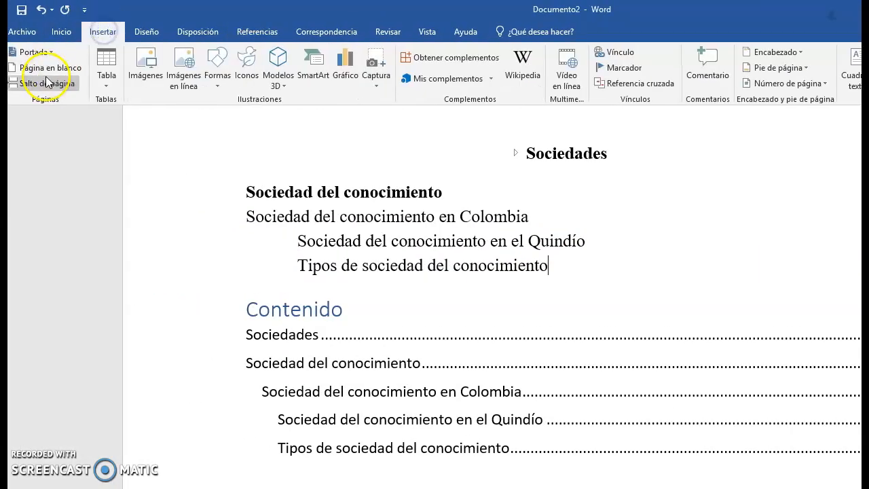
pyautogui.click(24, 82)
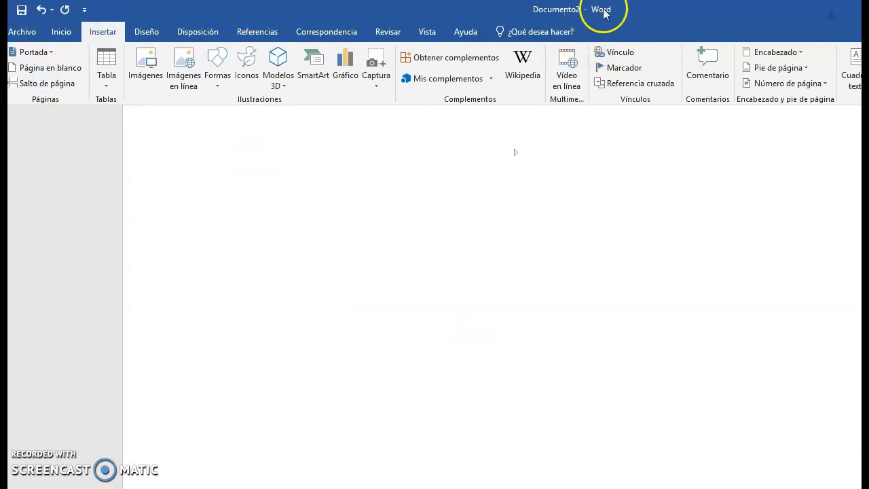
pyautogui.scroll(-10, 615, 116)
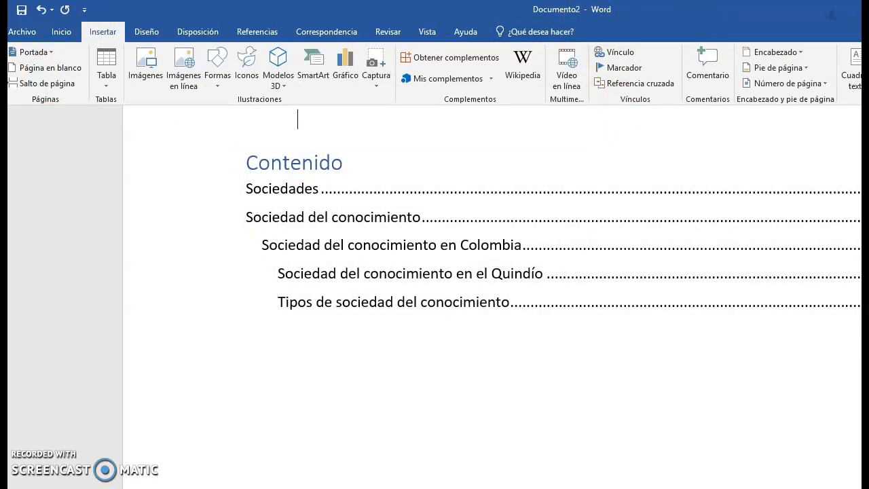
pyautogui.scroll(3, 717, 386)
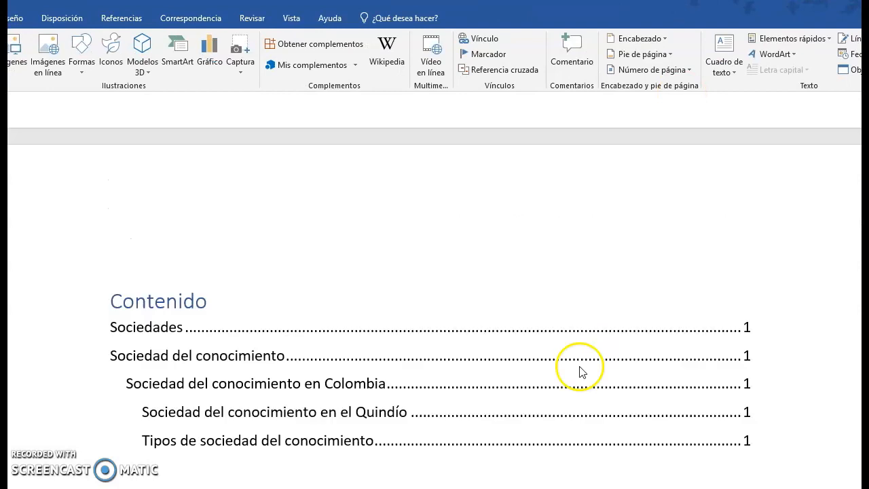
# Insert a page break after the bold heading Sociedad del conocimiento.
pyautogui.scroll(-5, 579, 371)
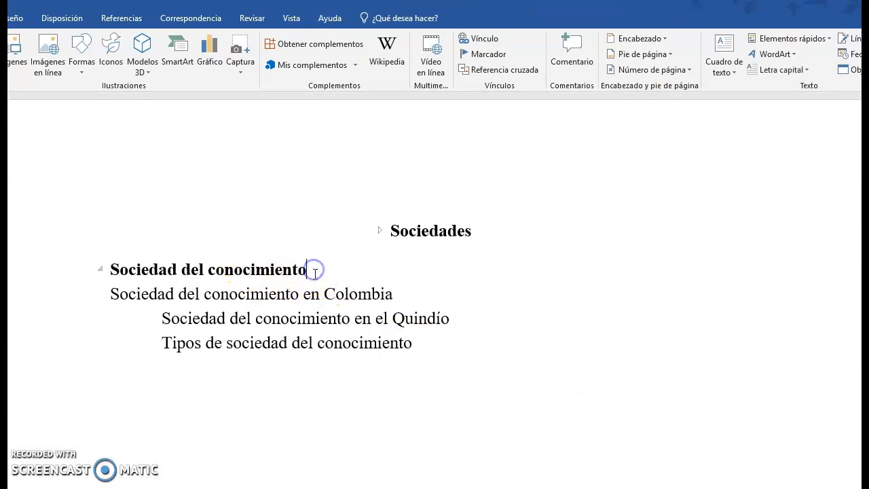
pyautogui.click(20, 23)
pyautogui.click(68, 19)
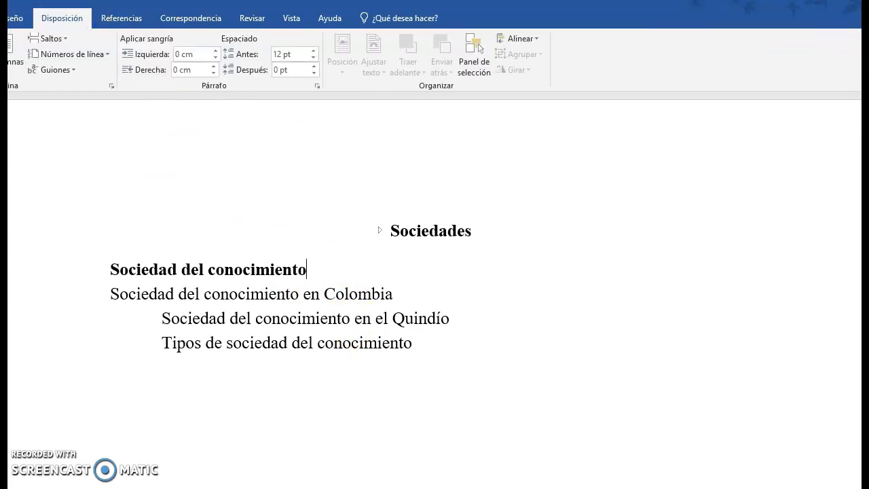
pyautogui.click(41, 39)
pyautogui.click(39, 113)
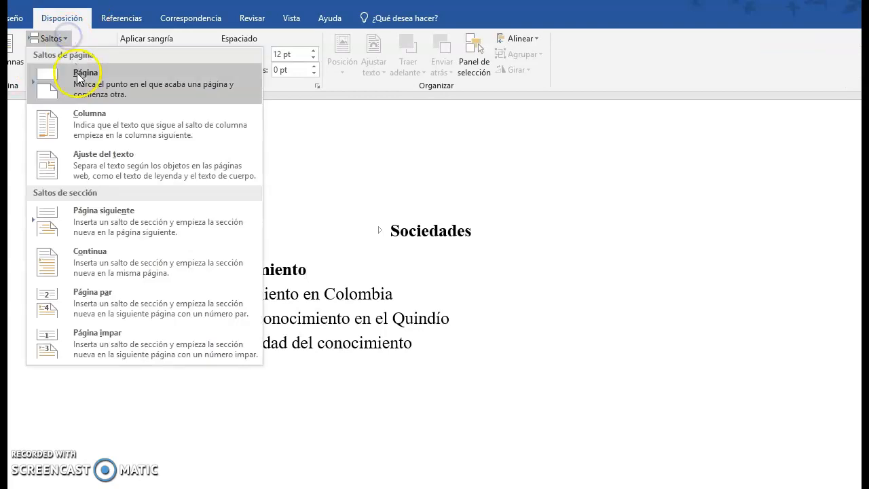
pyautogui.scroll(10, 407, 336)
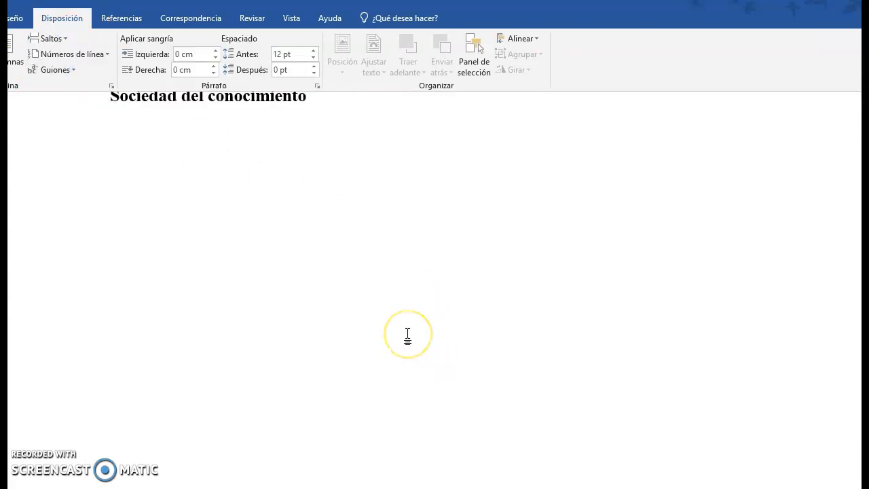
pyautogui.scroll(-4, 303, 334)
# Insert a page break after the heading Sociedad del conocimiento en Colombia.
pyautogui.scroll(-5, 303, 334)
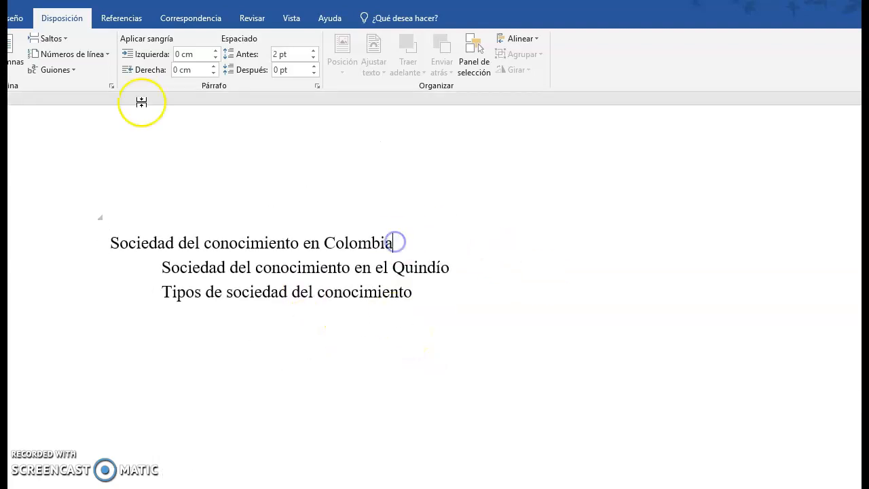
pyautogui.click(51, 38)
pyautogui.click(72, 76)
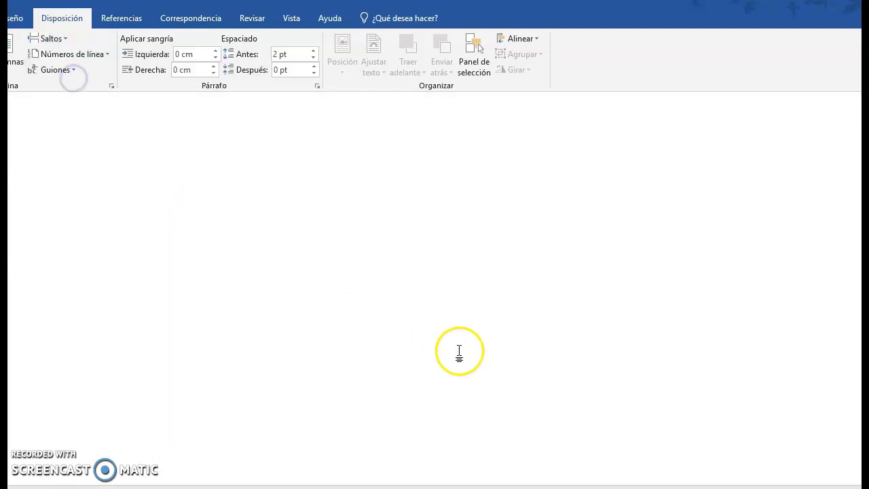
pyautogui.scroll(3, 314, 404)
pyautogui.scroll(-2, 317, 404)
# Insert a page break after the heading Sociedad del conocimiento en el Quindío.
pyautogui.scroll(-3, 318, 403)
pyautogui.scroll(-5, 316, 404)
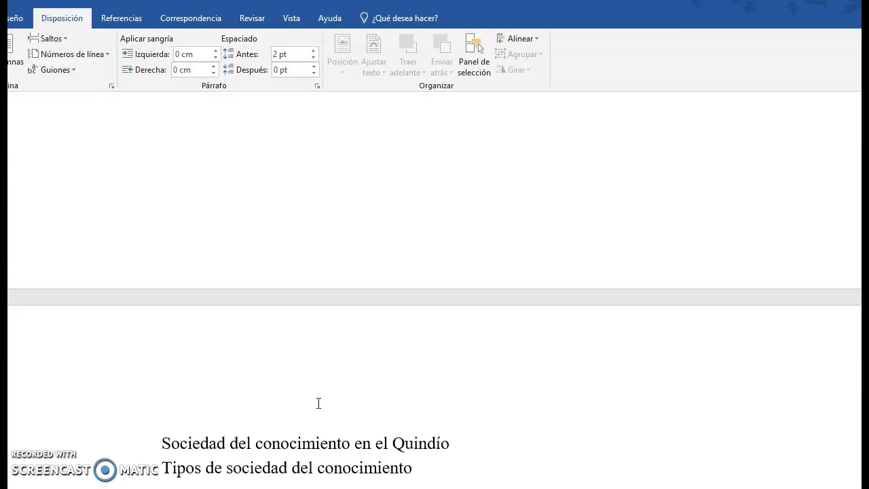
pyautogui.click(450, 282)
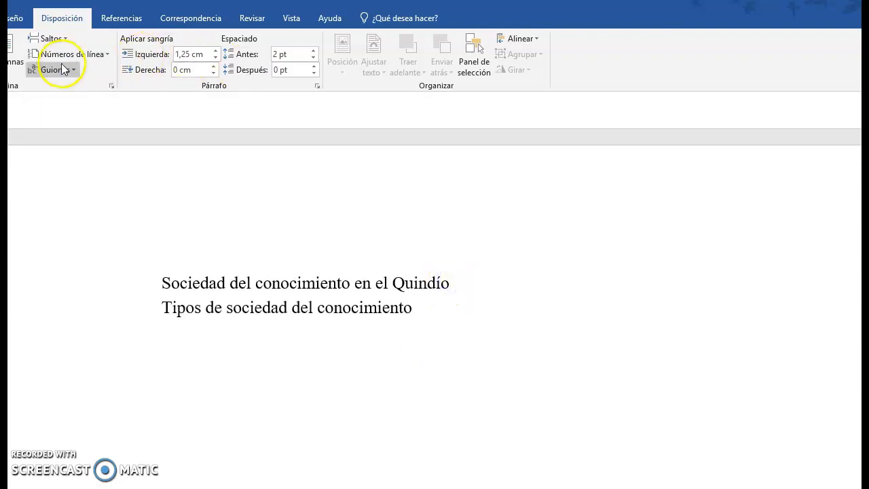
pyautogui.click(55, 38)
pyautogui.click(83, 77)
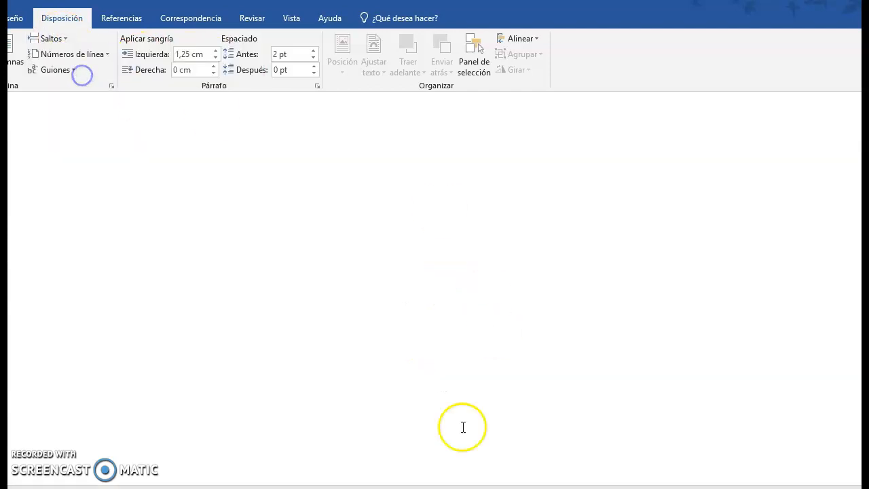
# Update the table of contents with the option to refresh only the page numbers.
pyautogui.scroll(-9, 423, 394)
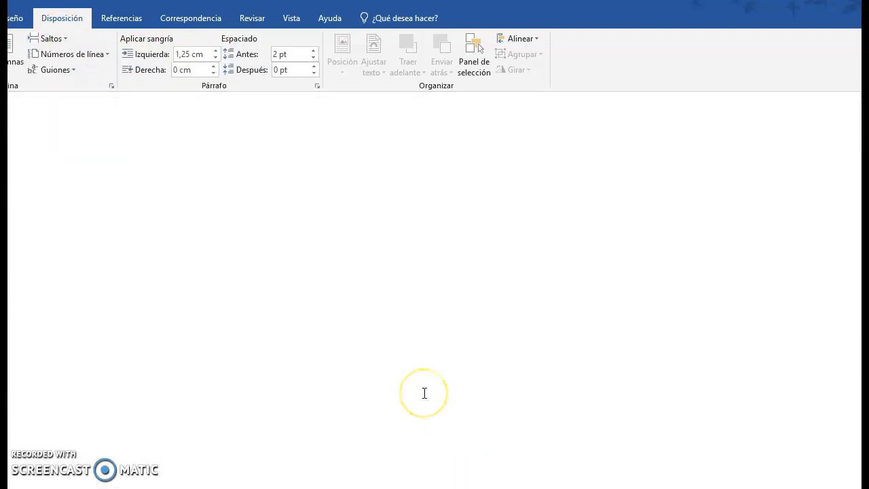
pyautogui.scroll(5, 423, 394)
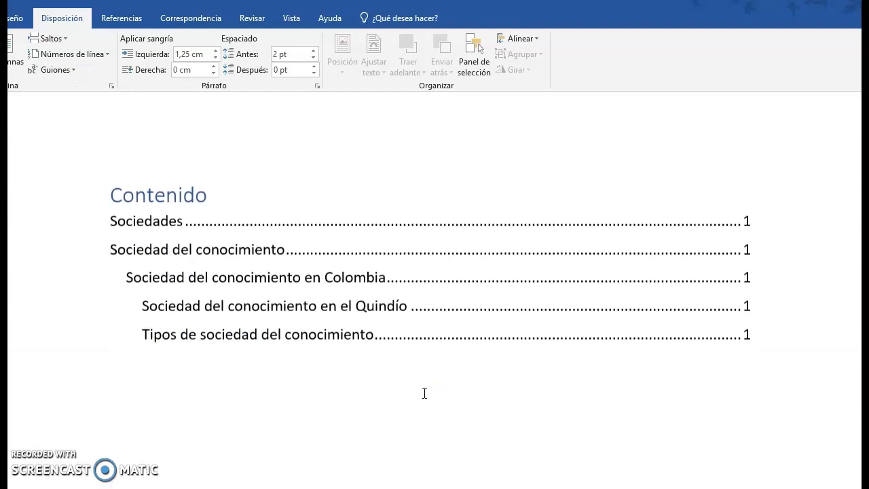
pyautogui.click(252, 215)
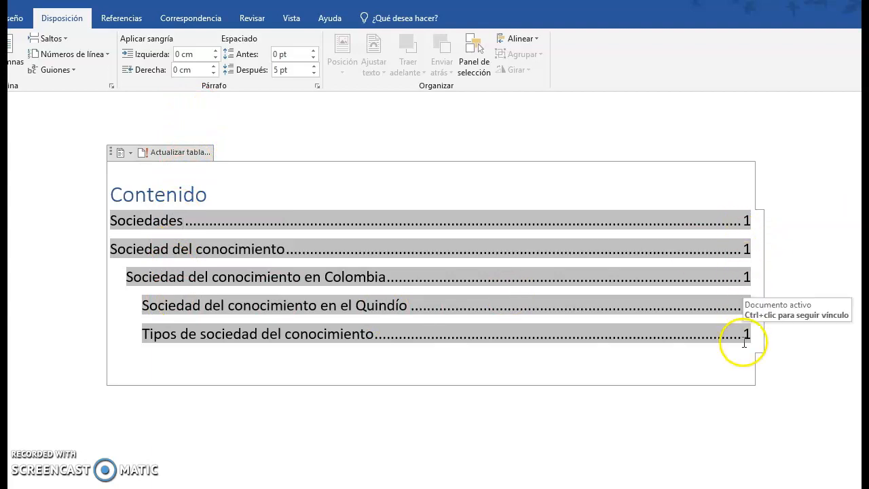
pyautogui.click(175, 153)
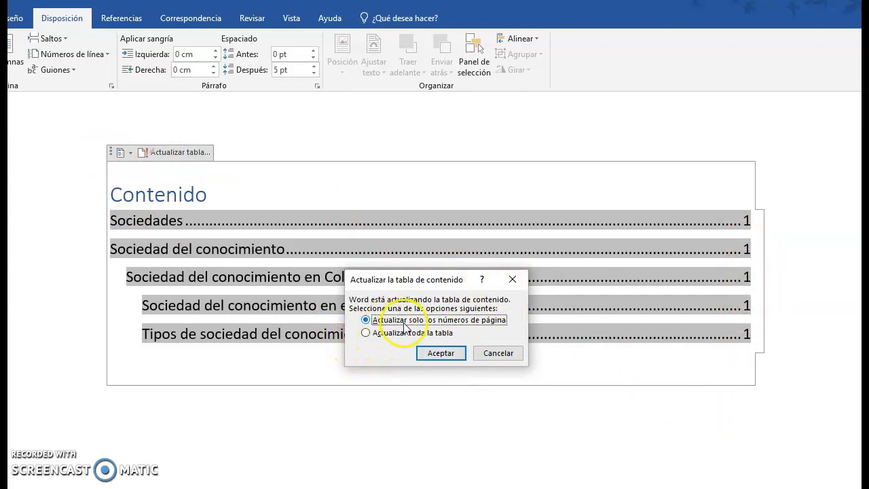
pyautogui.click(445, 354)
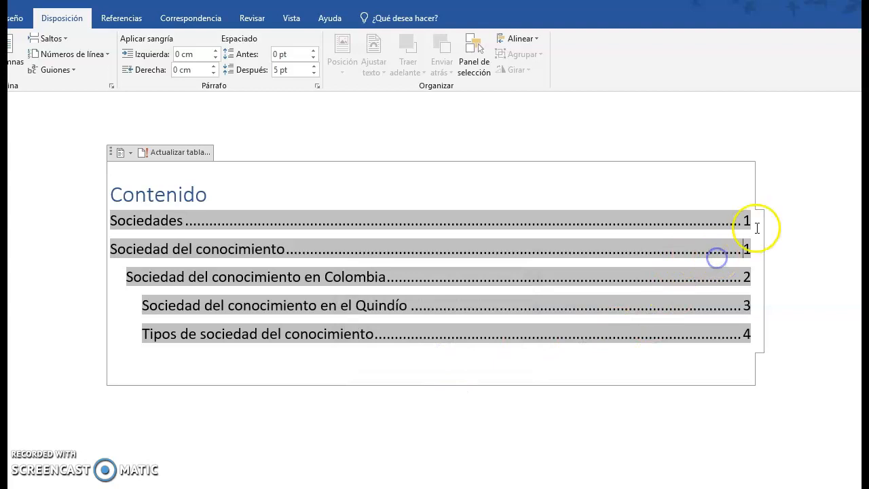
pyautogui.click(757, 434)
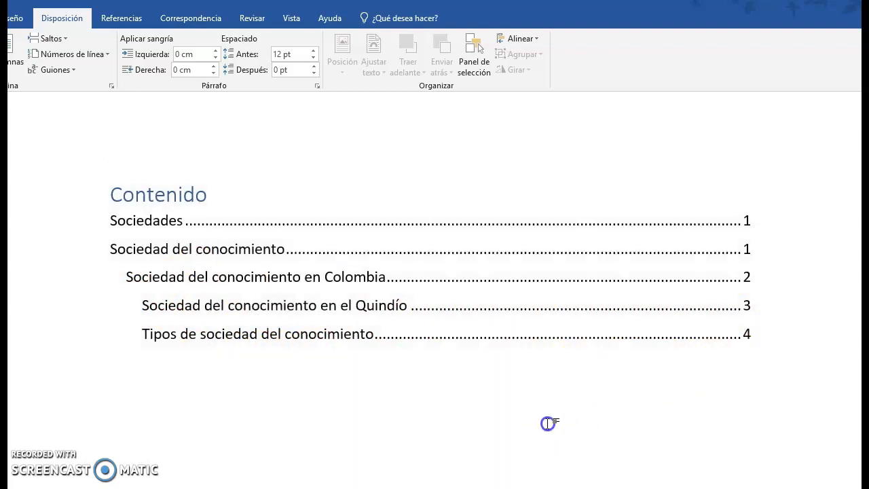
pyautogui.scroll(-5, 548, 421)
pyautogui.scroll(10, 534, 421)
pyautogui.scroll(8, 535, 421)
pyautogui.scroll(10, 534, 418)
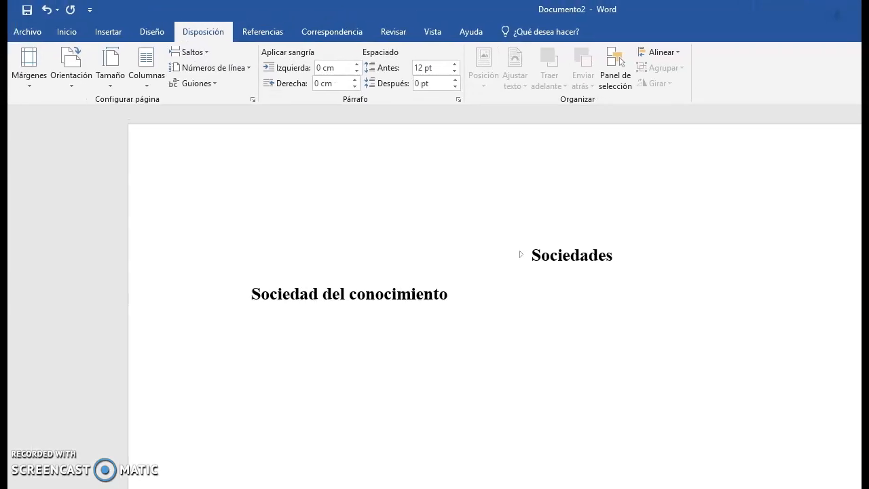
# Insert a second table of contents using the built-in Tabla manual layout.
pyautogui.click(249, 29)
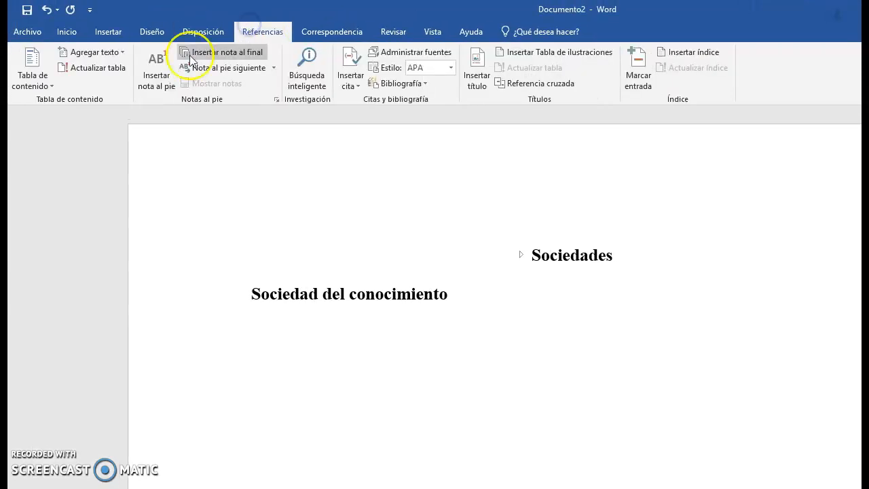
pyautogui.click(49, 80)
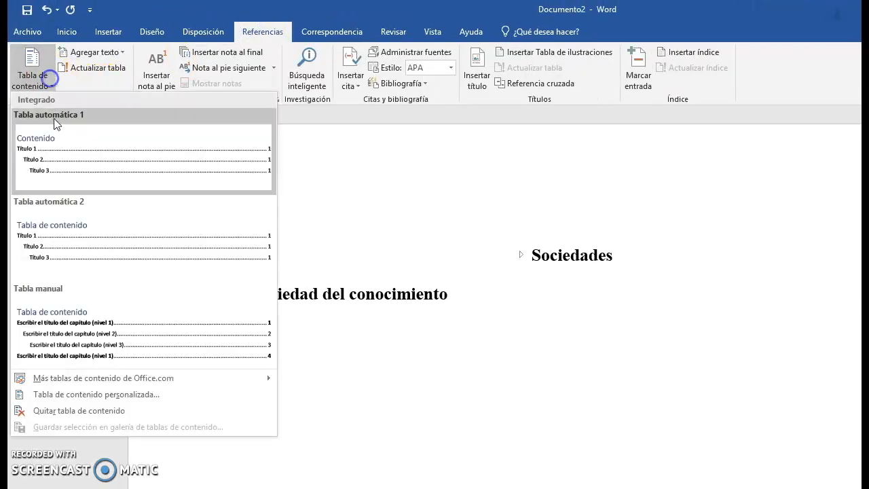
pyautogui.click(53, 322)
pyautogui.scroll(-3, 386, 374)
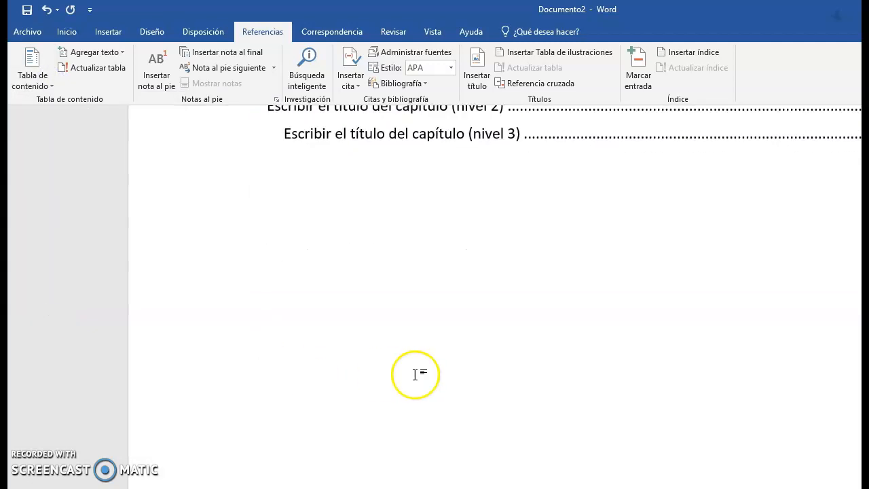
pyautogui.scroll(5, 706, 306)
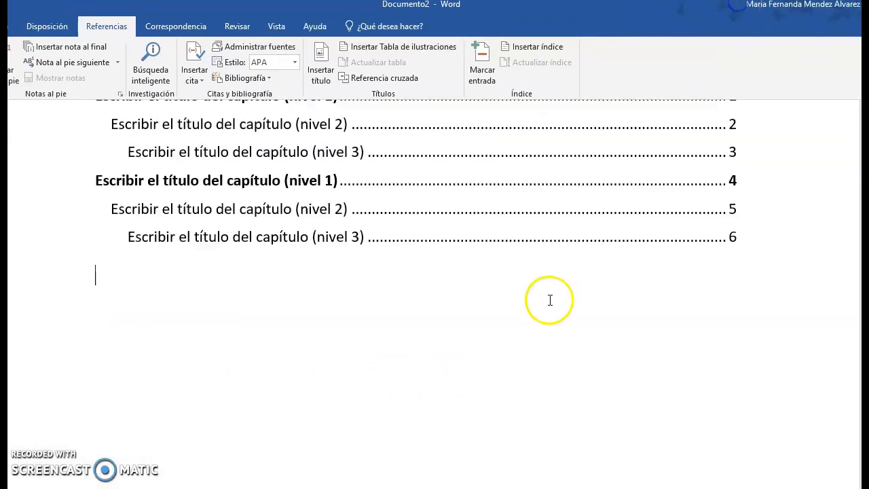
pyautogui.scroll(-3, 550, 300)
# Replace the first level 1 placeholder in the manual table of contents with "Sociedad del Conocimiento".
pyautogui.click(292, 199)
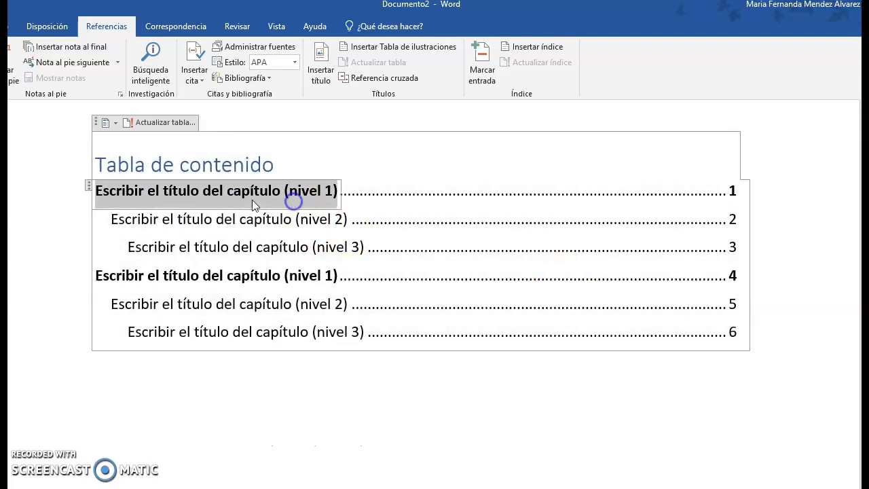
pyautogui.click(225, 196)
pyautogui.write('T')
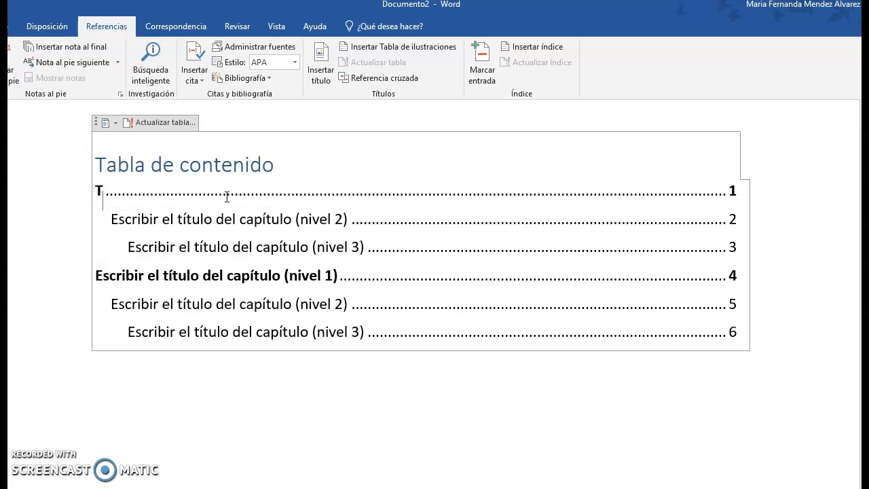
pyautogui.write('itulo 1 sociedad')
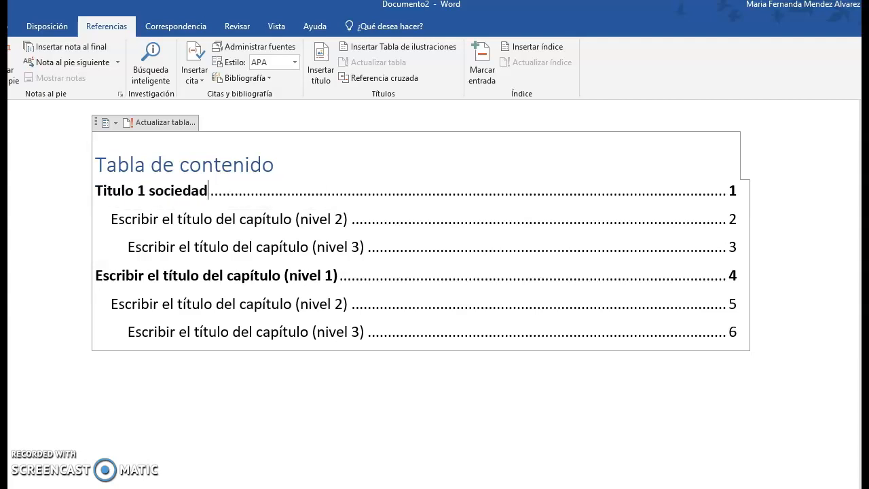
pyautogui.press('BackSpace')
pyautogui.press('BackSpace')
pyautogui.press('BackSpace')
pyautogui.press('BackSpace')
pyautogui.press('BackSpace')
pyautogui.press('BackSpace')
pyautogui.press('BackSpace')
pyautogui.press('BackSpace')
pyautogui.press('BackSpace')
pyautogui.press('BackSpace')
pyautogui.press('BackSpace')
pyautogui.press('BackSpace')
pyautogui.press('BackSpace')
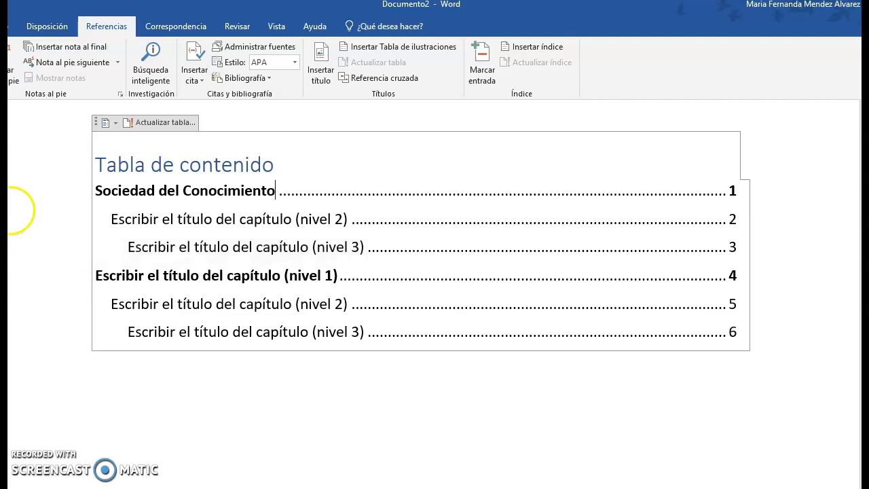
# Examine the remaining placeholder entries and the page numbers of the manual table of contents.
pyautogui.click(144, 221)
pyautogui.click(186, 246)
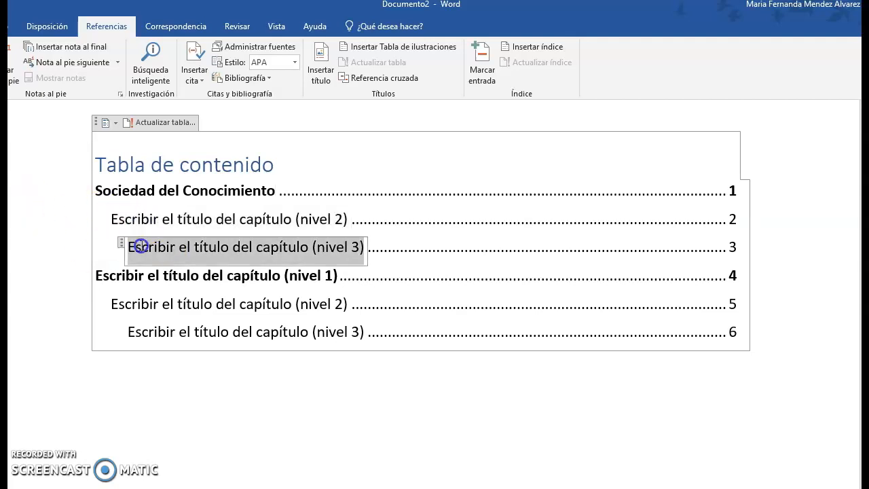
pyautogui.moveTo(731, 193); pyautogui.dragTo(753, 345)
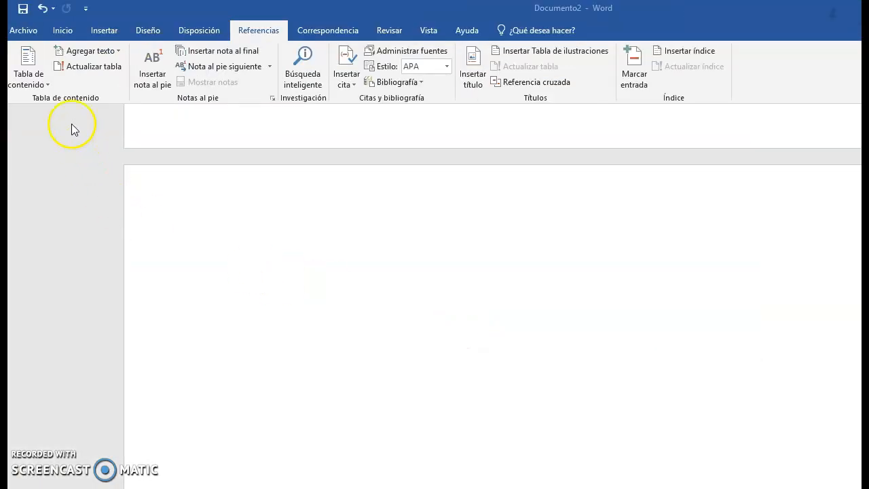
# Start a custom table of contents, check the tab leader choices, and set its format to Elegante.
pyautogui.click(49, 85)
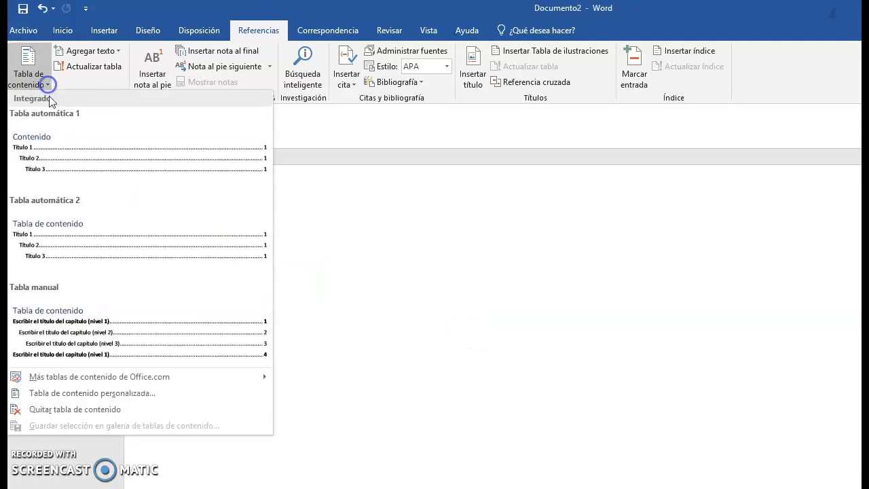
pyautogui.click(83, 394)
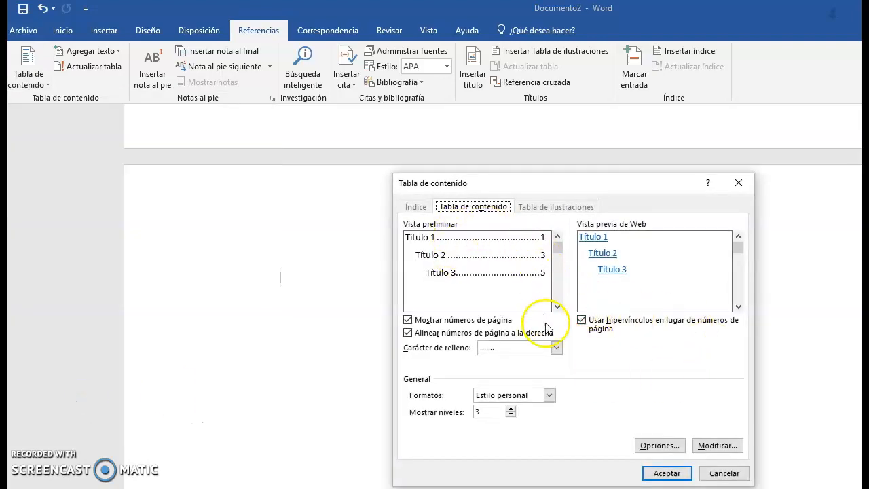
pyautogui.click(556, 347)
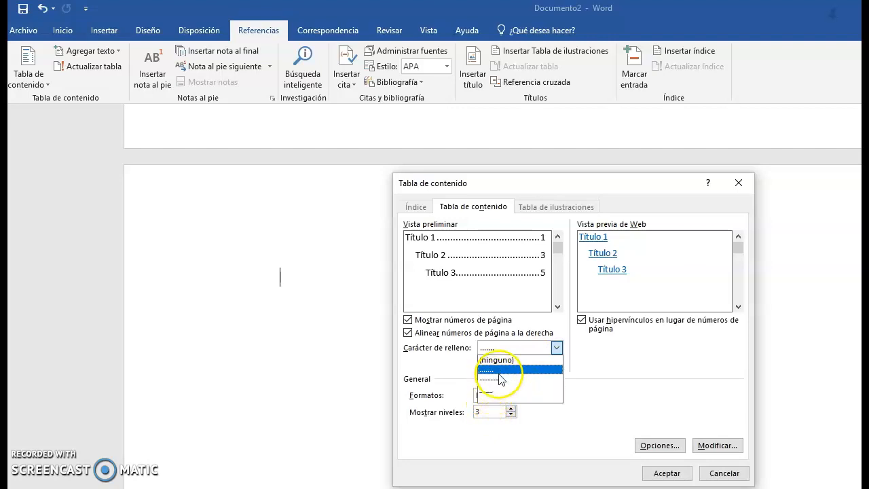
pyautogui.click(855, 371)
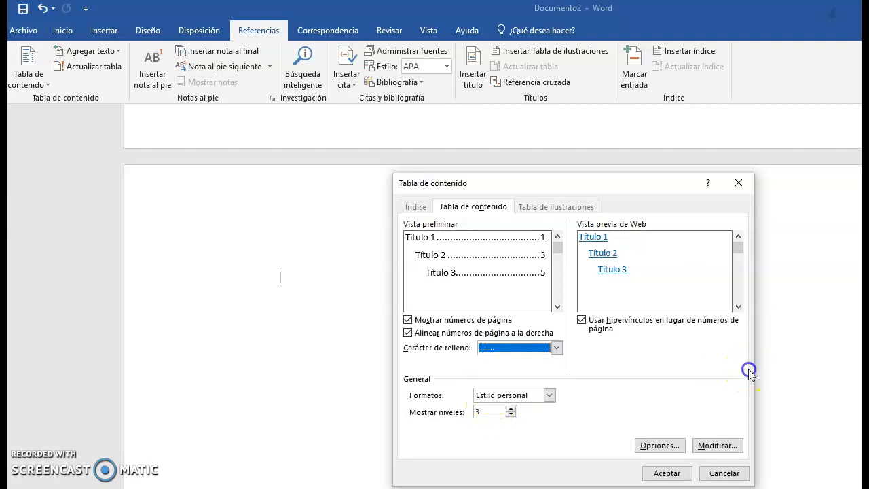
pyautogui.click(549, 395)
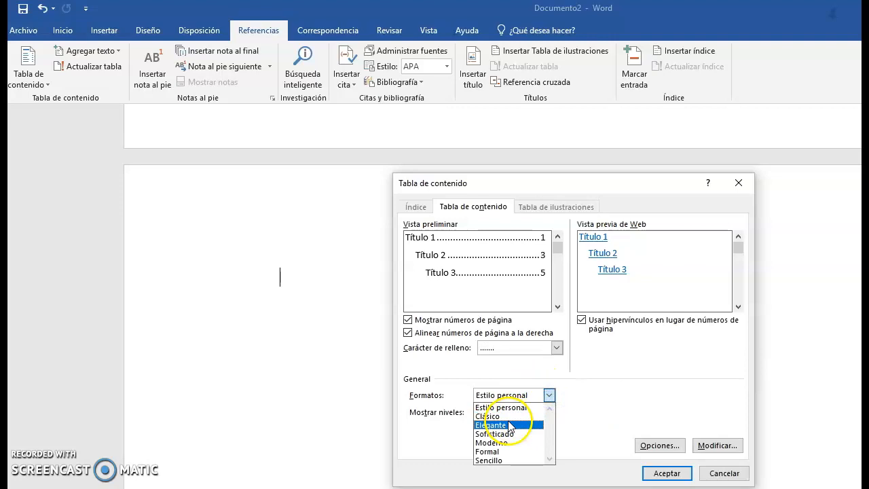
pyautogui.click(509, 425)
pyautogui.click(550, 397)
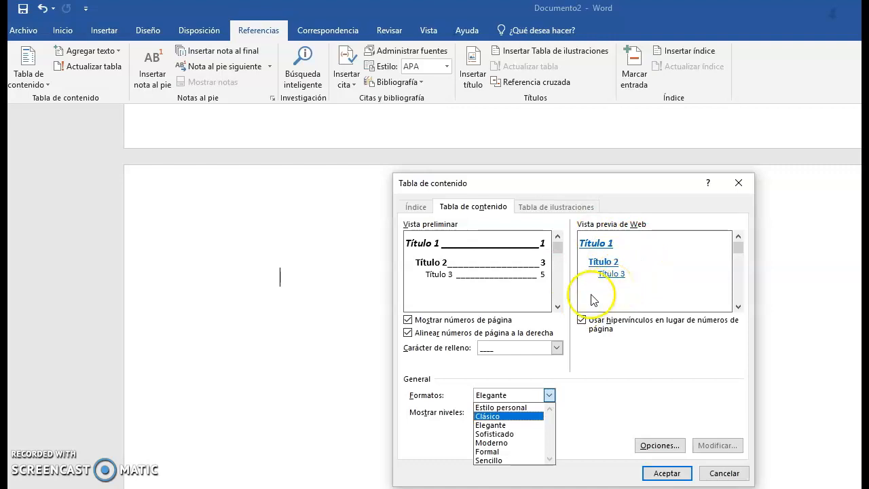
pyautogui.click(627, 416)
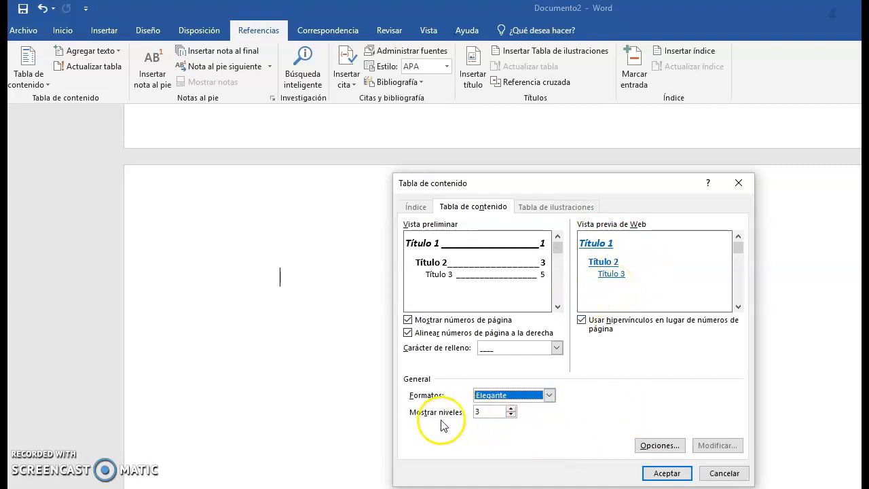
# Try showing from one up to five levels in the custom table of contents, ending on three levels.
pyautogui.click(512, 415)
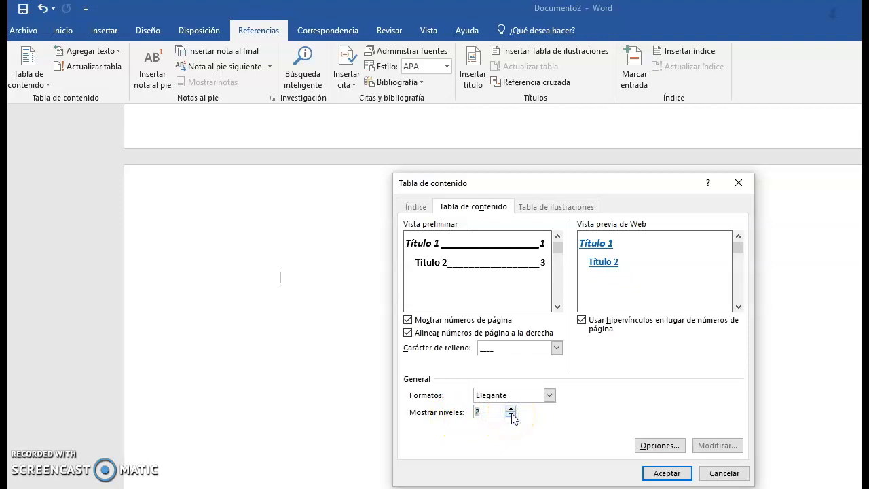
pyautogui.click(512, 415)
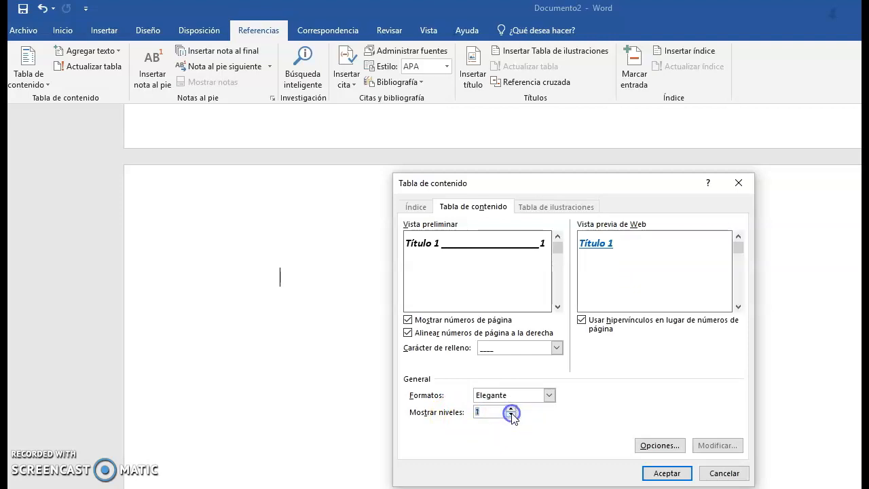
pyautogui.click(510, 410)
pyautogui.click(511, 409)
pyautogui.click(510, 410)
pyautogui.click(510, 409)
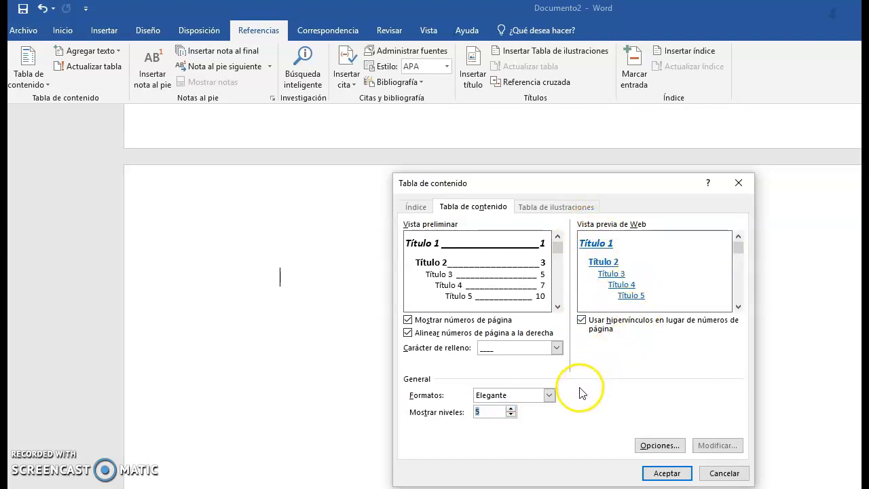
pyautogui.click(511, 415)
pyautogui.click(511, 416)
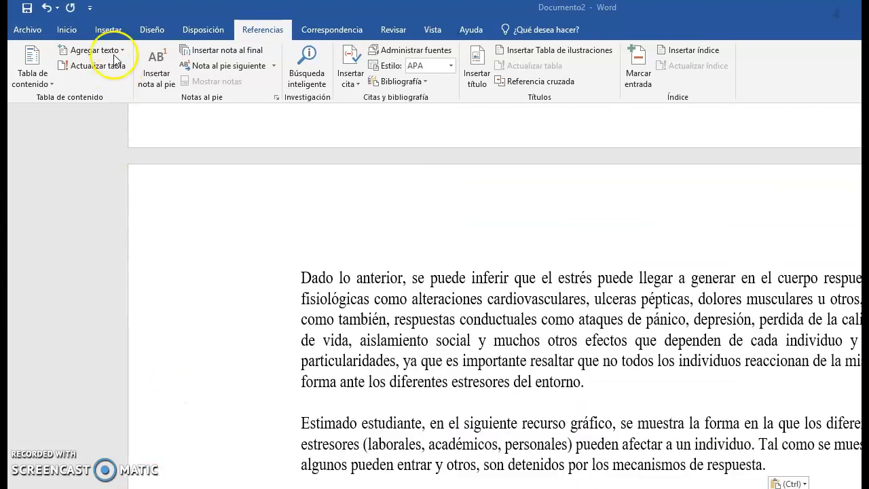
# Look at the levels for adding text to the table of contents, and try to update the table.
pyautogui.click(121, 51)
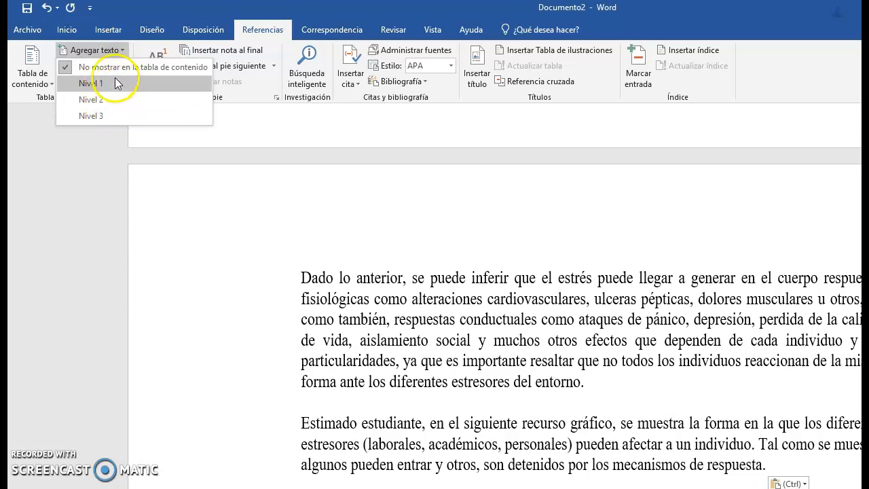
pyautogui.click(164, 231)
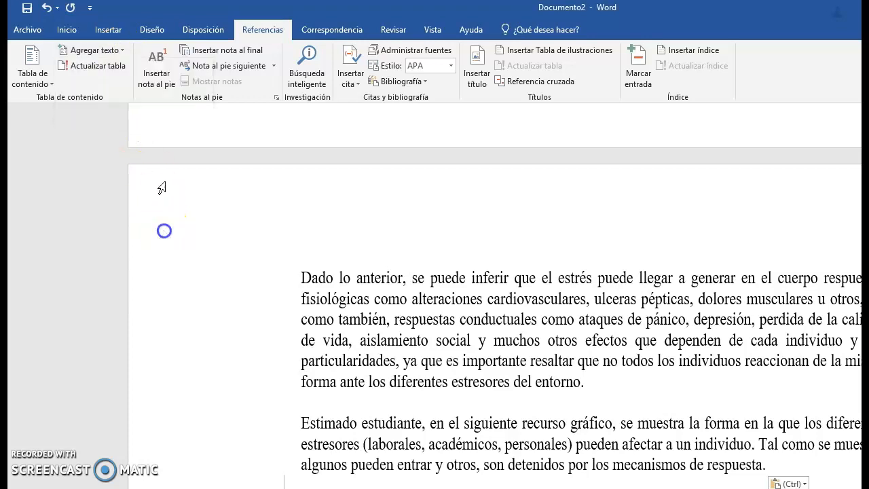
pyautogui.click(122, 68)
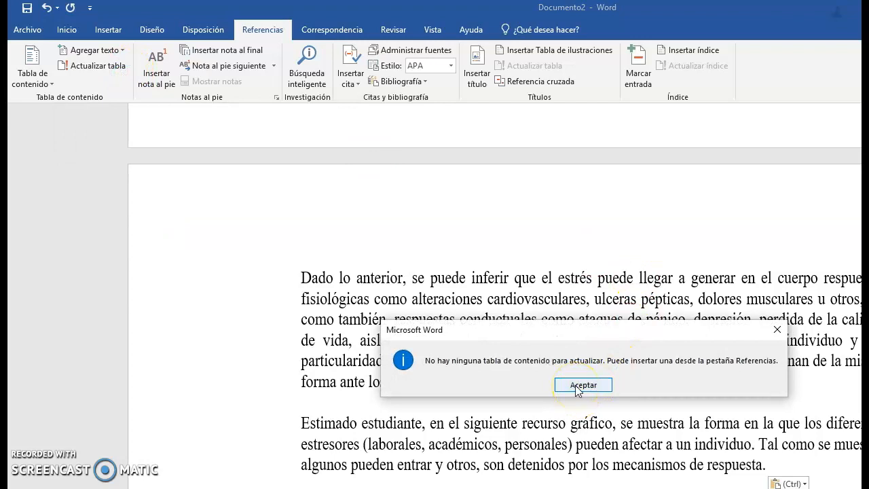
pyautogui.click(581, 385)
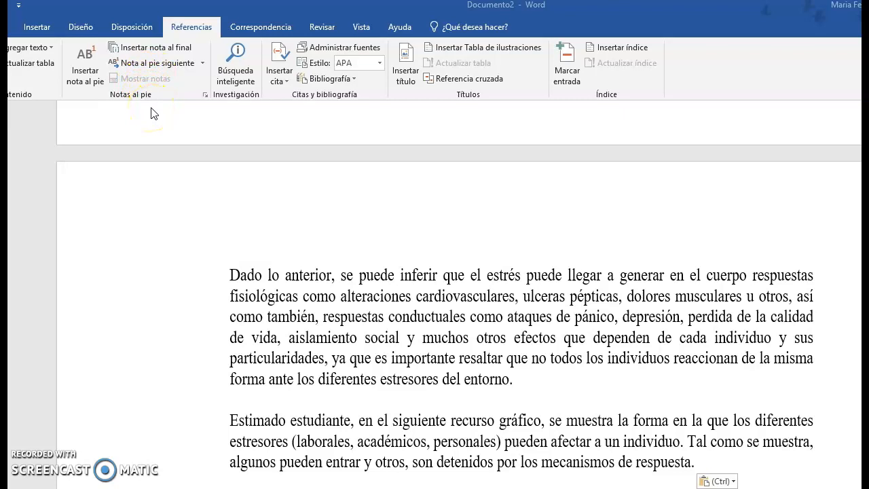
# Look at the built-in footer designs without applying one.
pyautogui.click(37, 28)
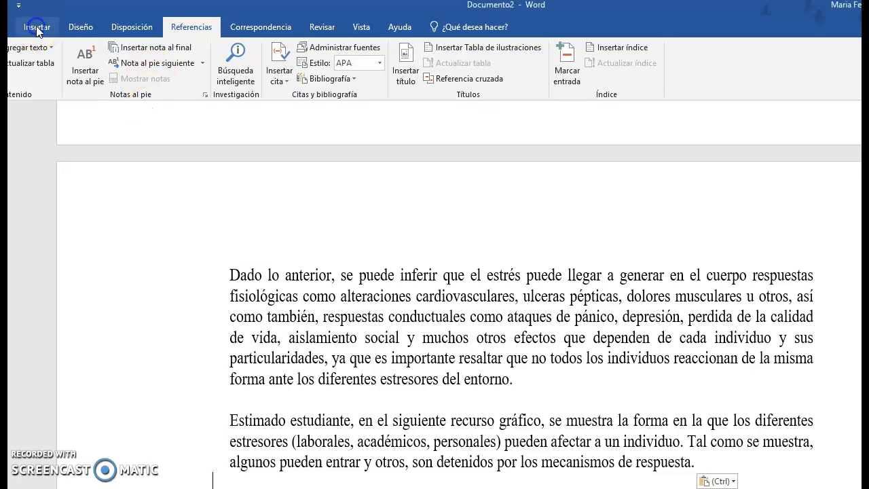
pyautogui.click(793, 78)
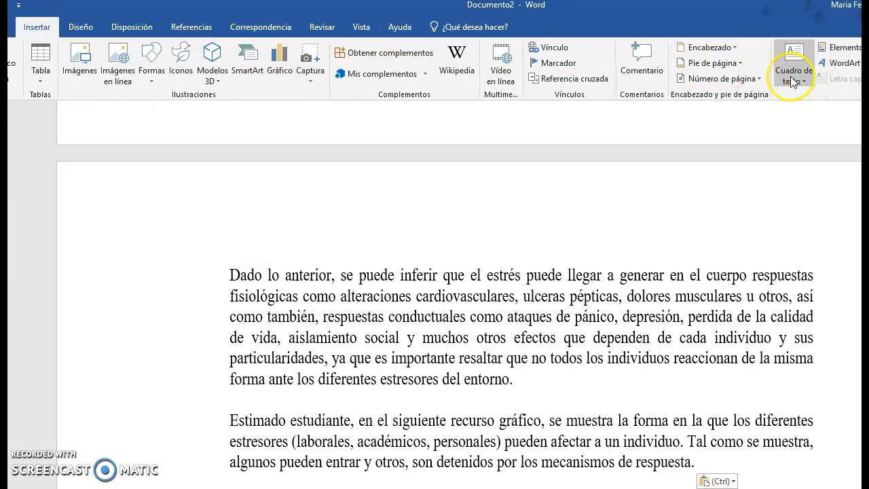
pyautogui.click(745, 64)
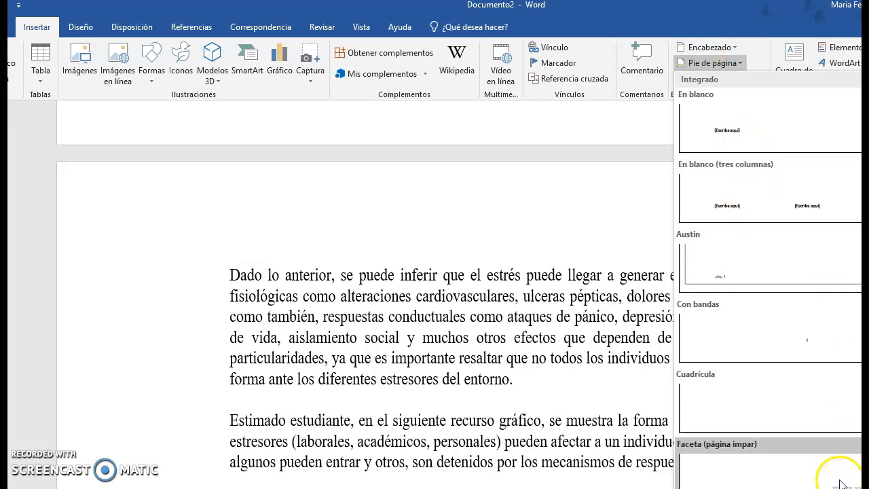
pyautogui.click(226, 261)
# Insert a footnote after the word "estrés" in the first paragraph and place the cursor in the note.
pyautogui.click(187, 27)
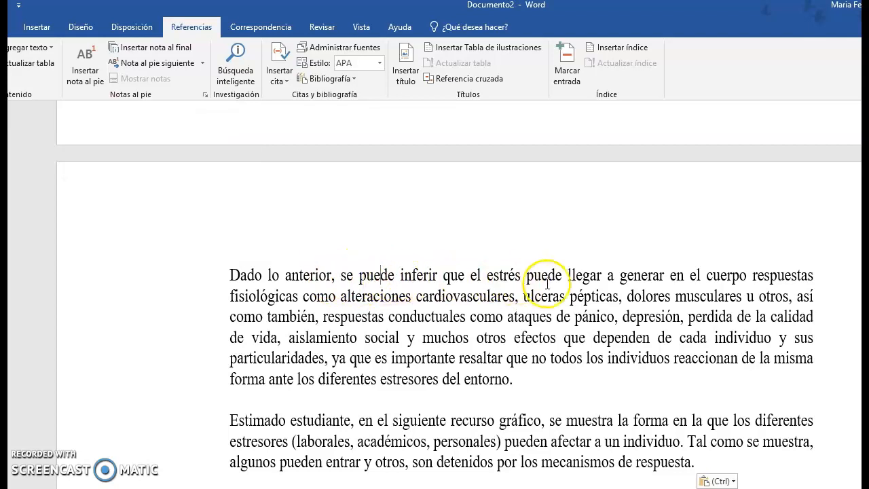
pyautogui.click(519, 276)
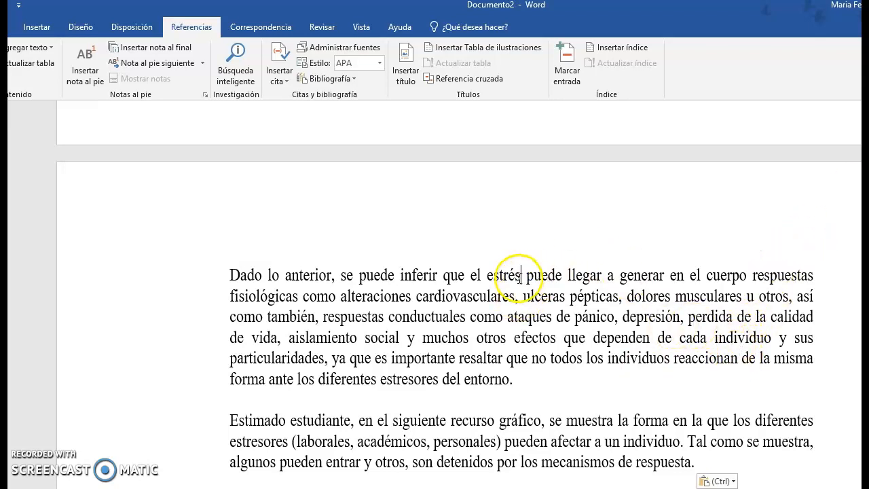
pyautogui.click(99, 82)
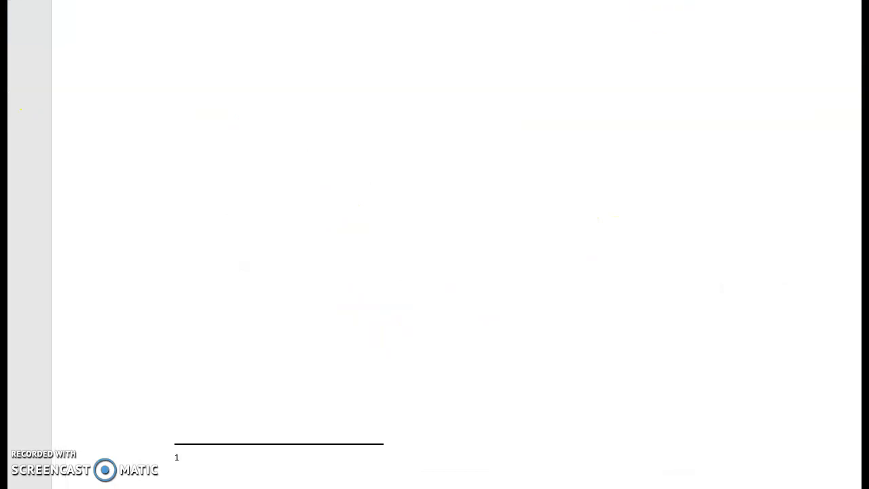
pyautogui.click(163, 426)
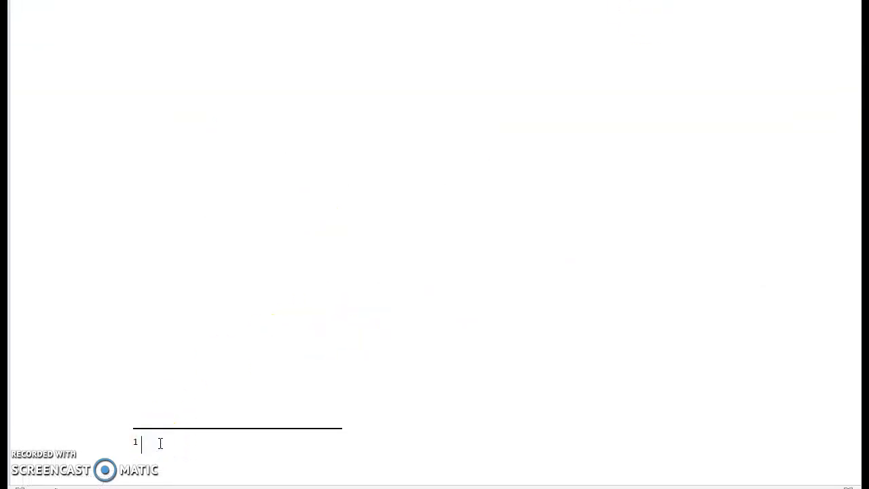
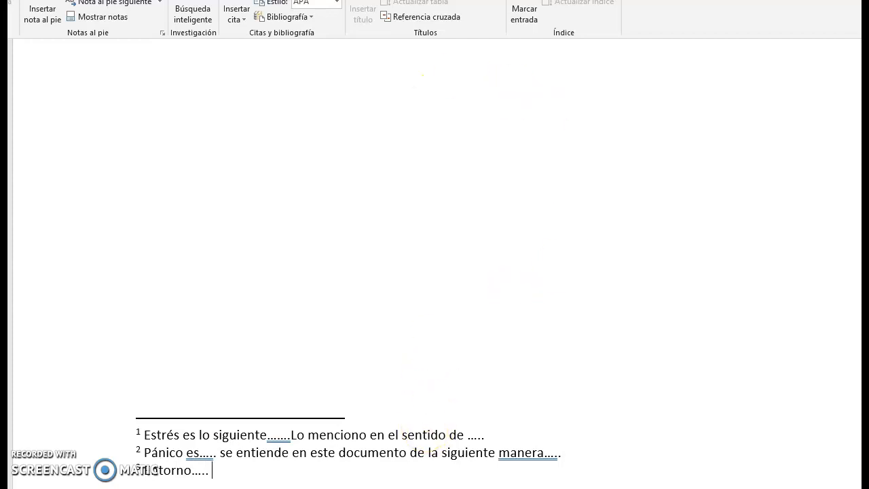
# Return to the body paragraphs and check the footnote reference marks.
pyautogui.scroll(3, 538, 398)
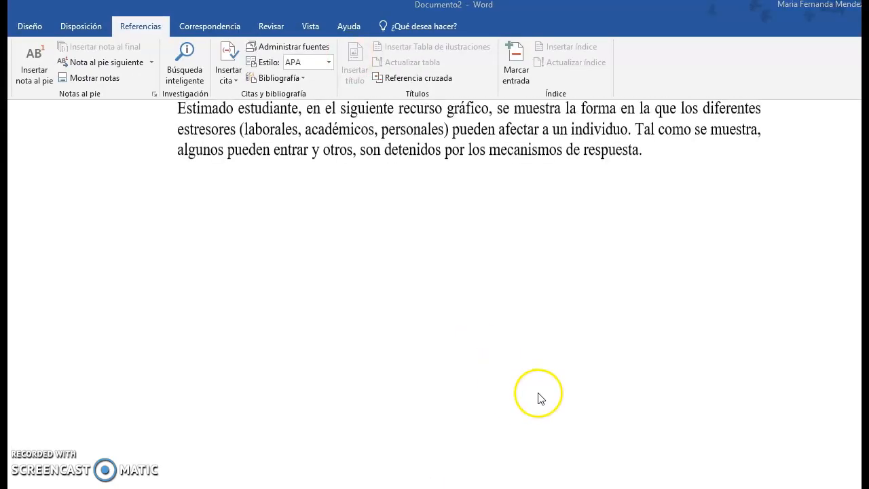
pyautogui.scroll(3, 679, 244)
pyautogui.scroll(1, 628, 239)
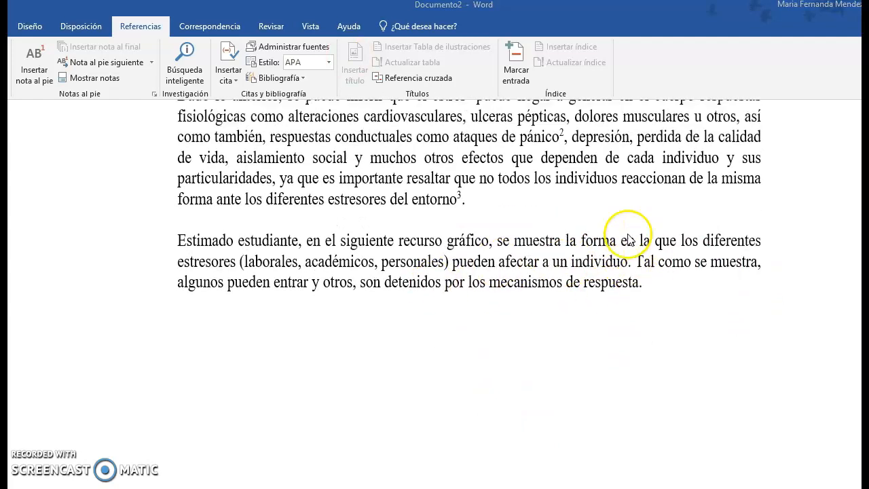
# Insert a page break before the paragraph beginning "Estimado estudiante".
pyautogui.scroll(1, 628, 239)
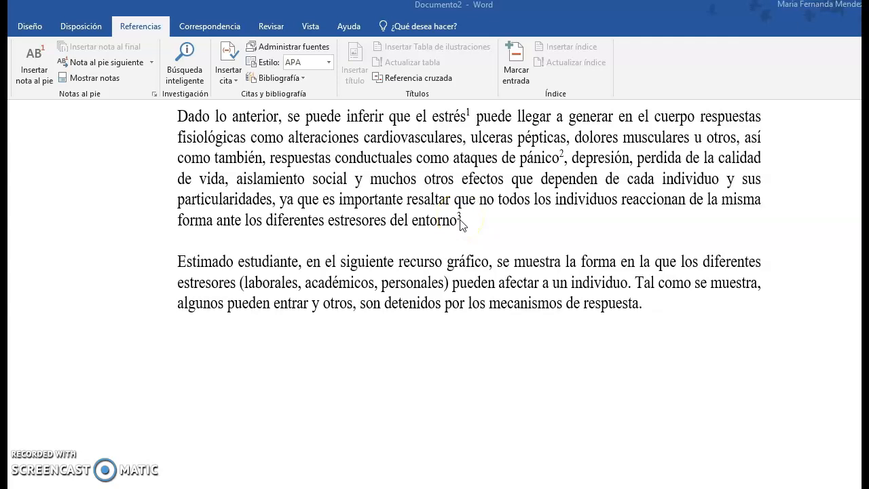
pyautogui.click(178, 258)
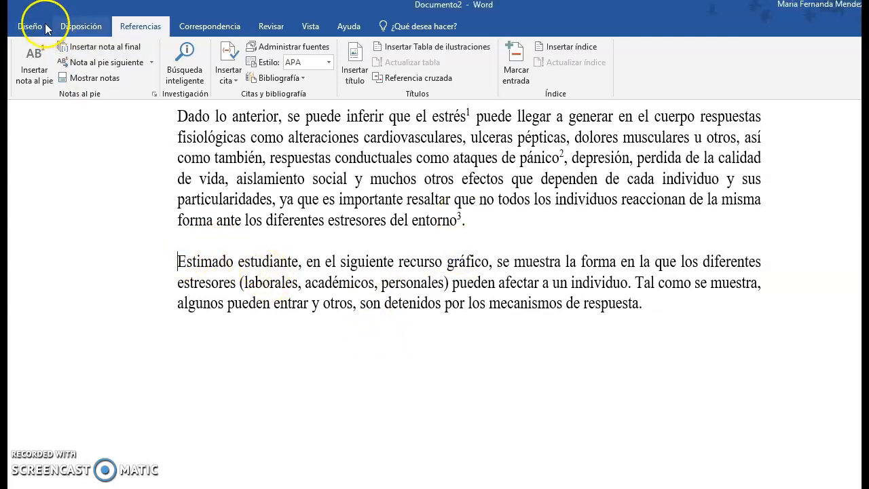
pyautogui.click(74, 27)
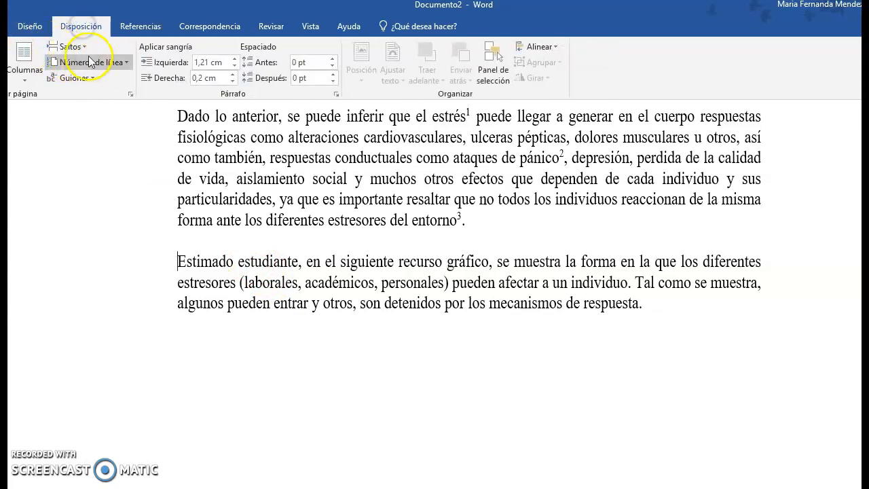
pyautogui.click(70, 46)
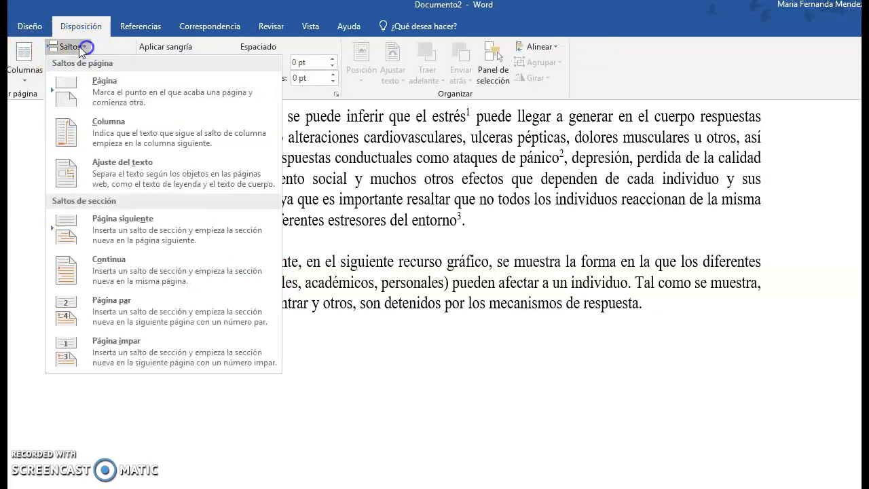
pyautogui.click(120, 94)
# Insert a footnote after the word "individuo" in the paragraph on the new page.
pyautogui.scroll(-5, 285, 402)
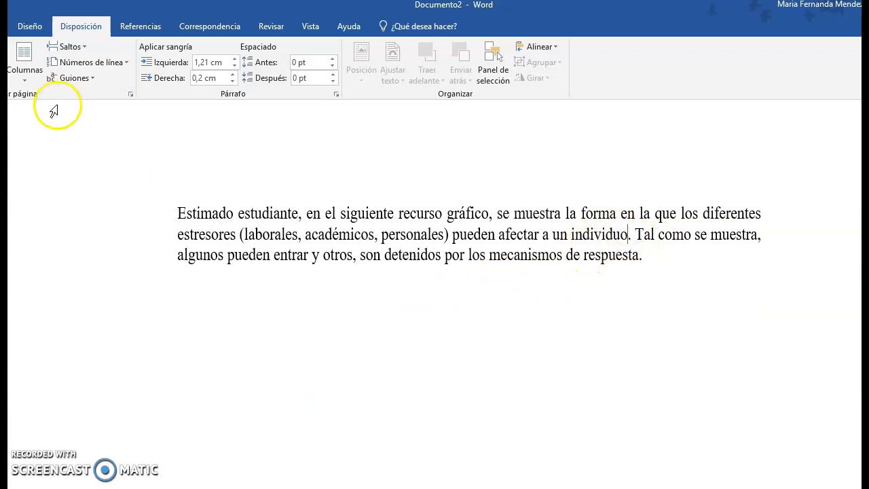
pyautogui.click(132, 27)
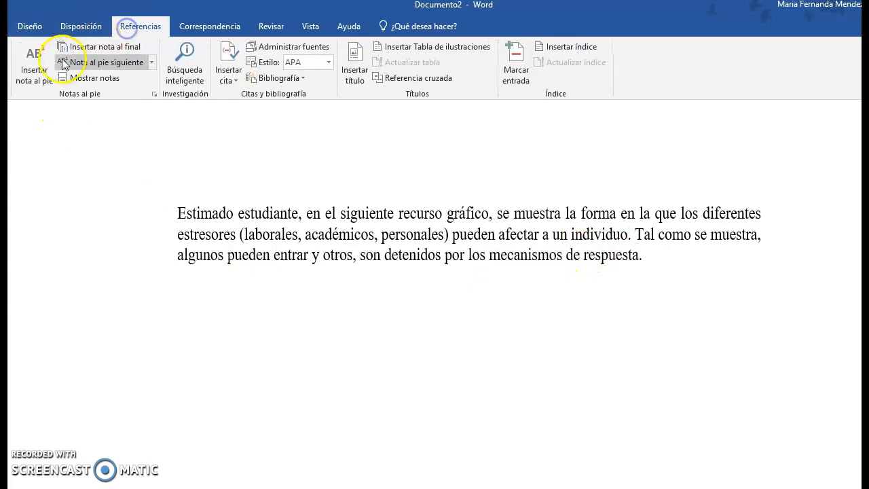
pyautogui.click(31, 68)
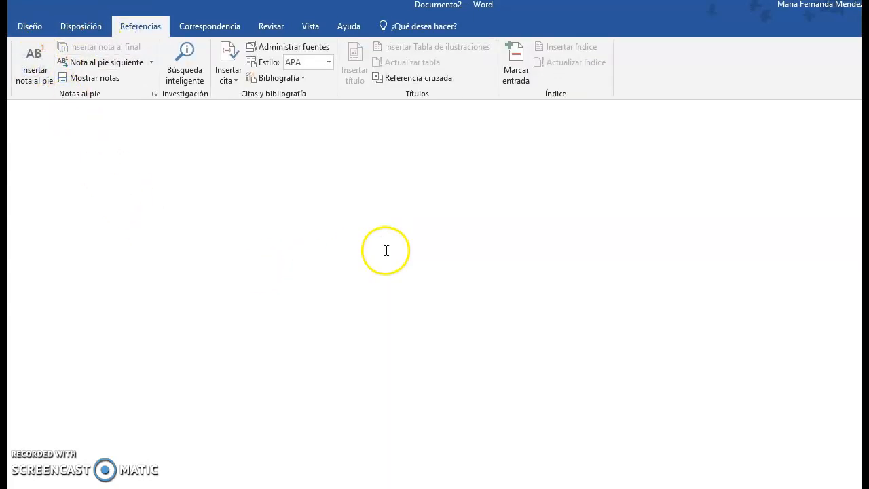
pyautogui.moveTo(566, 3)
pyautogui.mouseDown()
pyautogui.moveTo(565, 27)
pyautogui.moveTo(566, 3)
pyautogui.mouseUp()
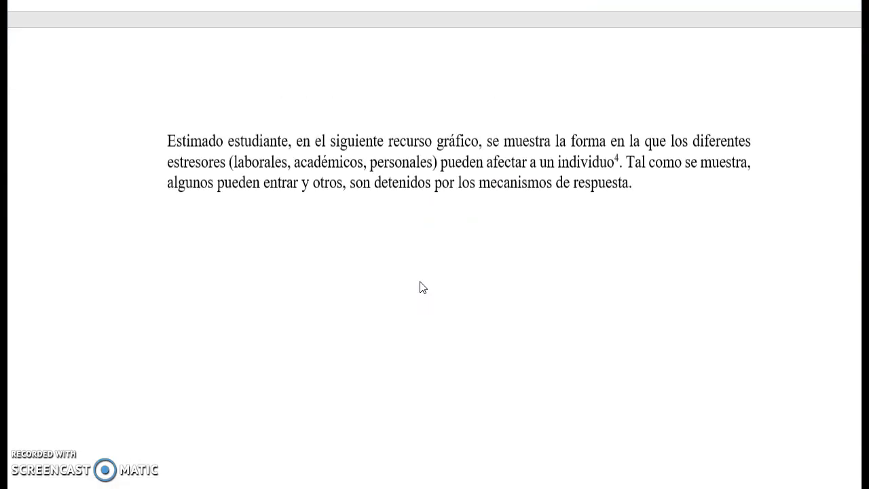
# Check the notes at the foot of both pages and enter the placeholder text "dfjañldkfjañ" in the fourth footnote.
pyautogui.scroll(4, 421, 281)
pyautogui.scroll(-5, 422, 281)
pyautogui.scroll(6, 440, 281)
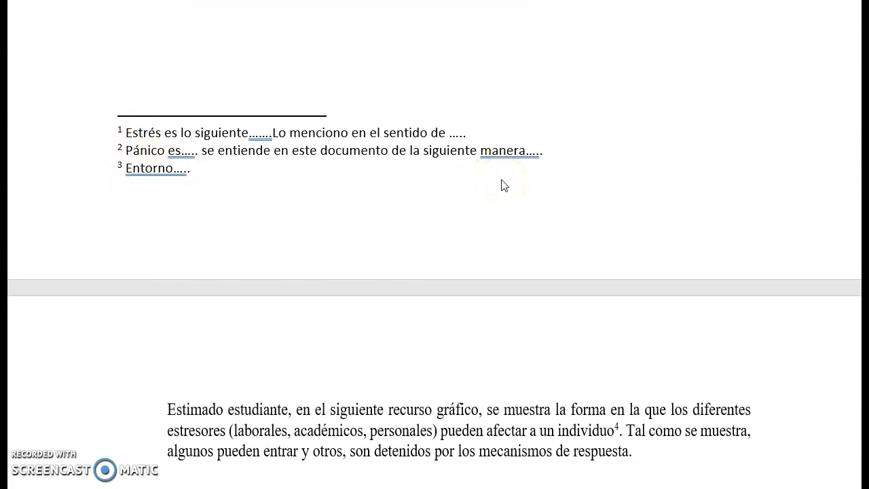
pyautogui.scroll(-5, 503, 187)
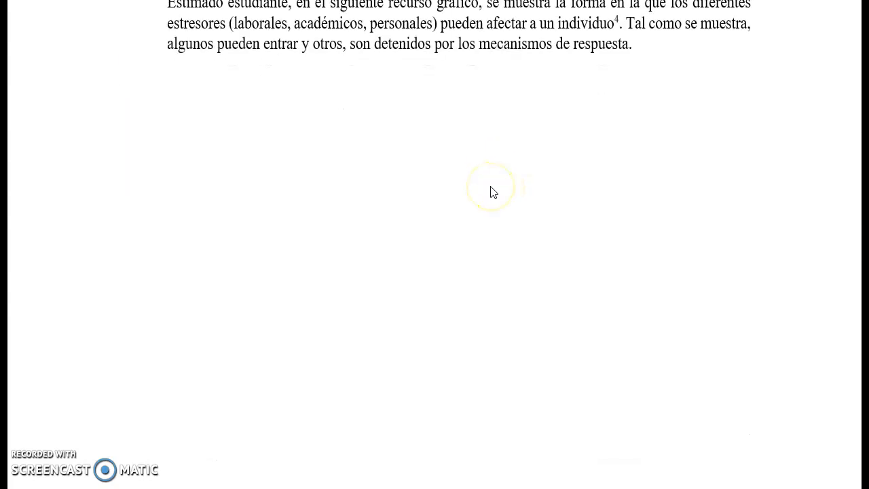
pyautogui.scroll(-3, 353, 245)
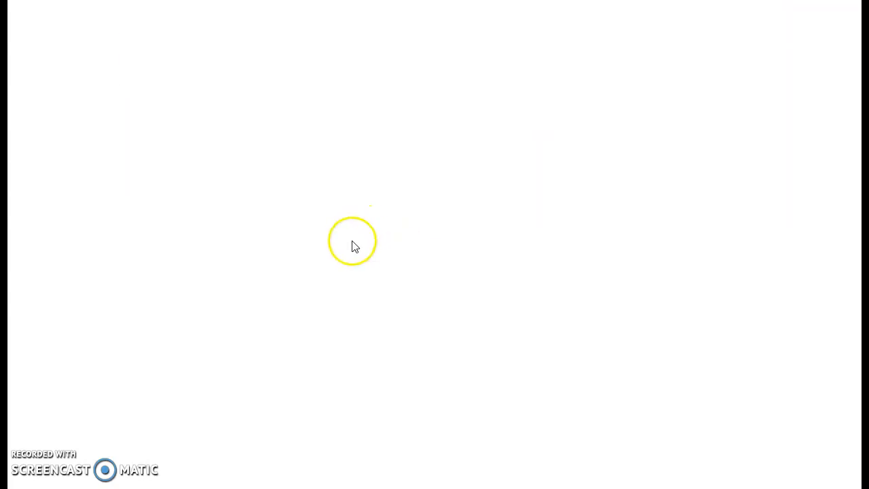
pyautogui.click(129, 364)
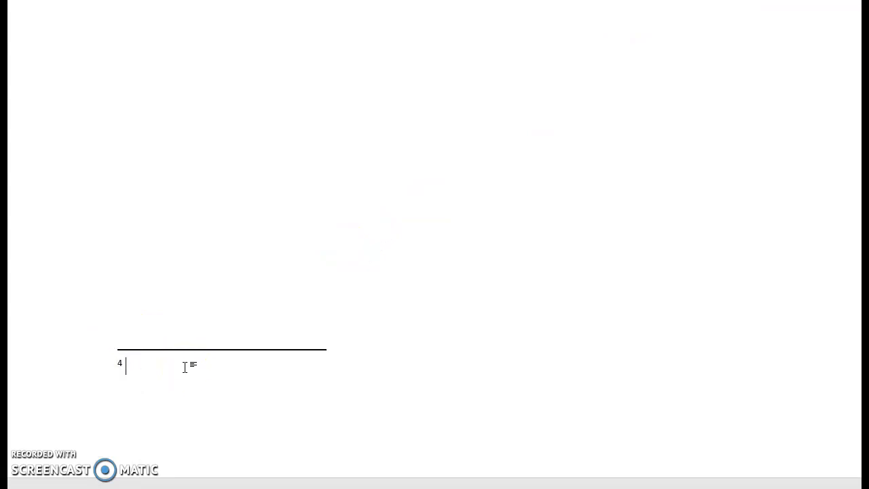
pyautogui.scroll(1, 184, 366)
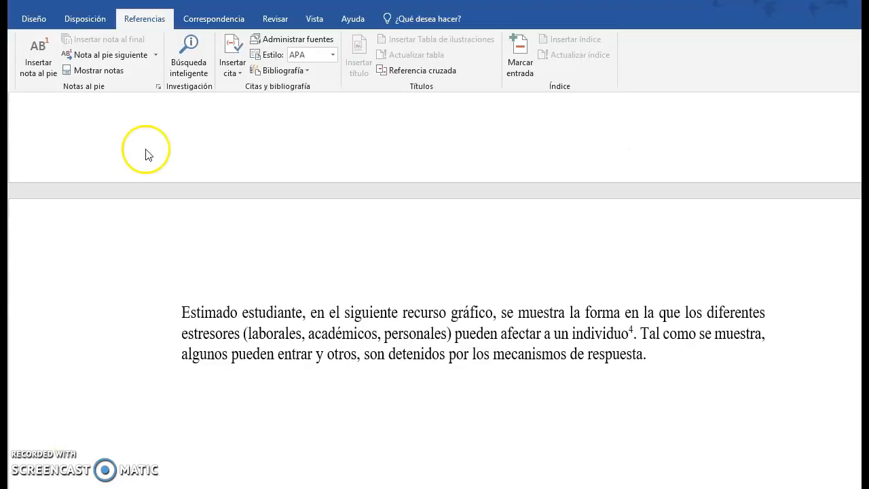
# Go to the fourth footnote's reference mark, preview its note, and step back through the third and second reference marks.
pyautogui.click(156, 60)
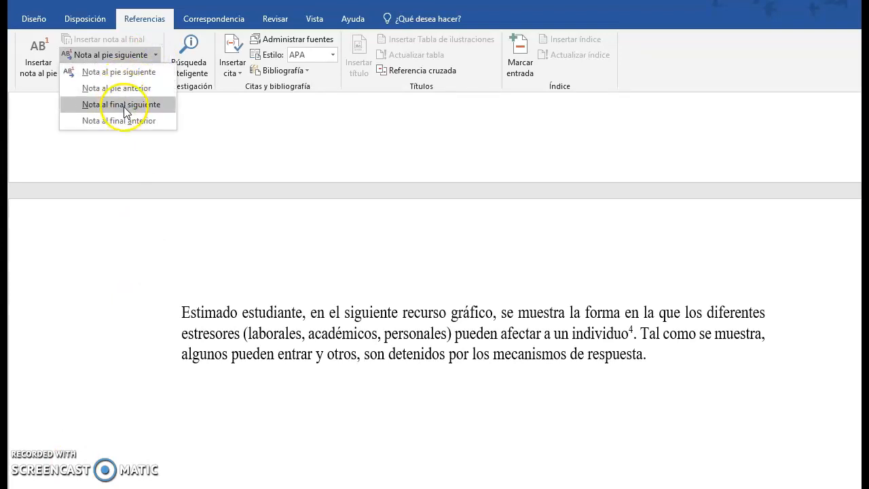
pyautogui.click(124, 106)
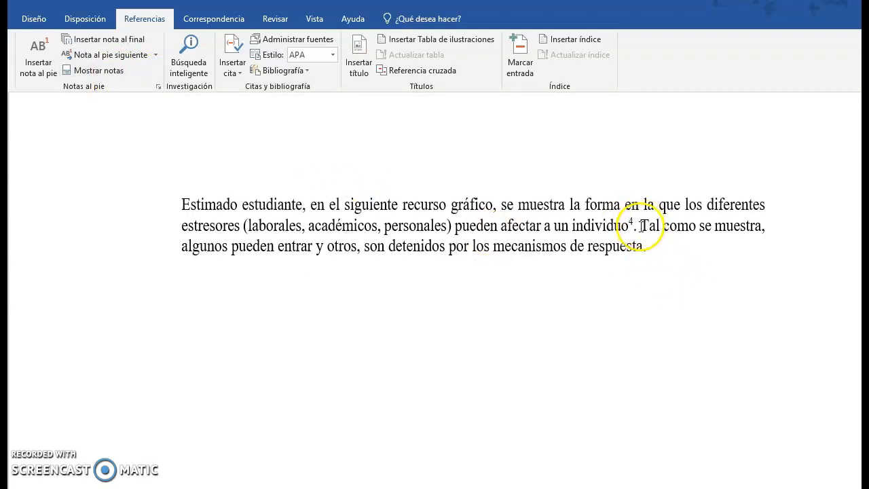
pyautogui.moveTo(632, 227)
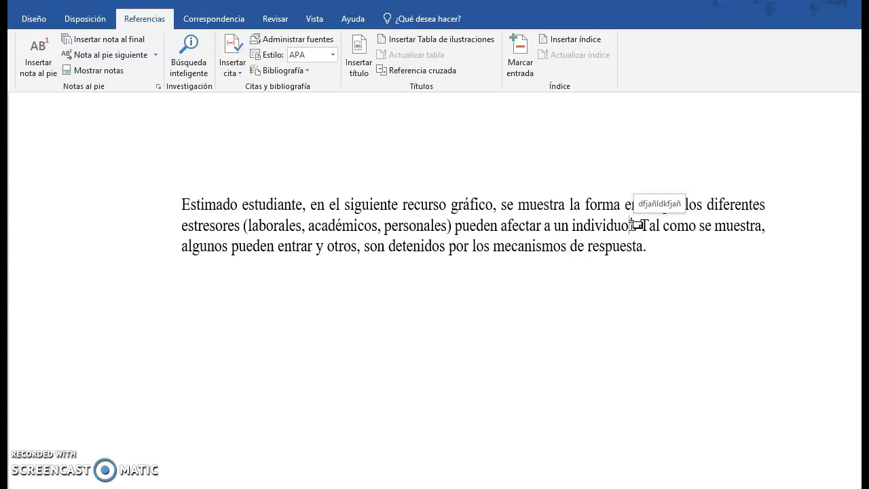
pyautogui.click(156, 54)
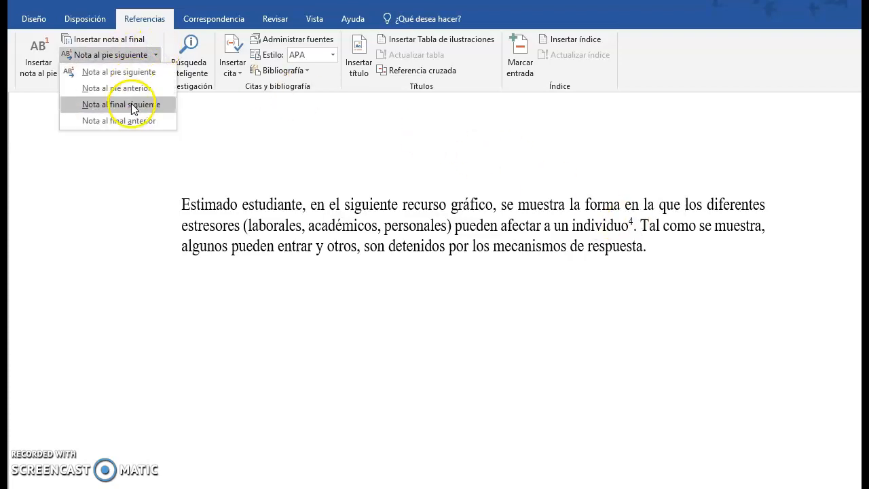
pyautogui.click(130, 89)
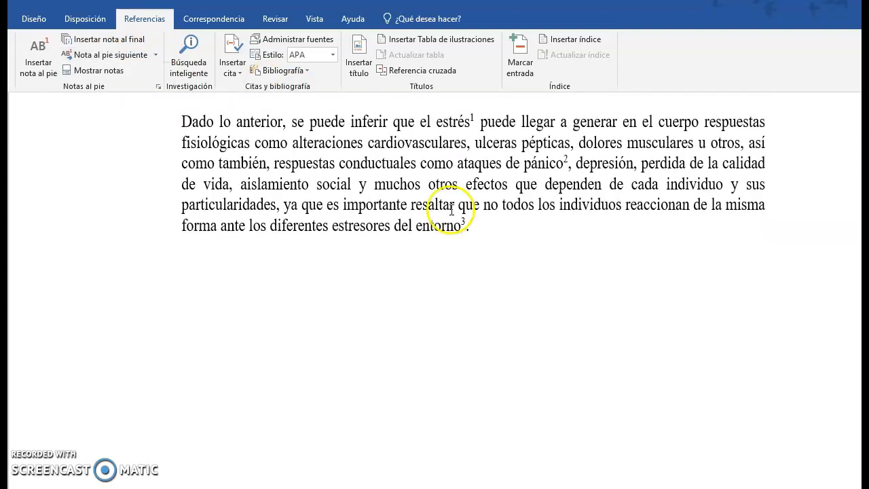
pyautogui.click(156, 55)
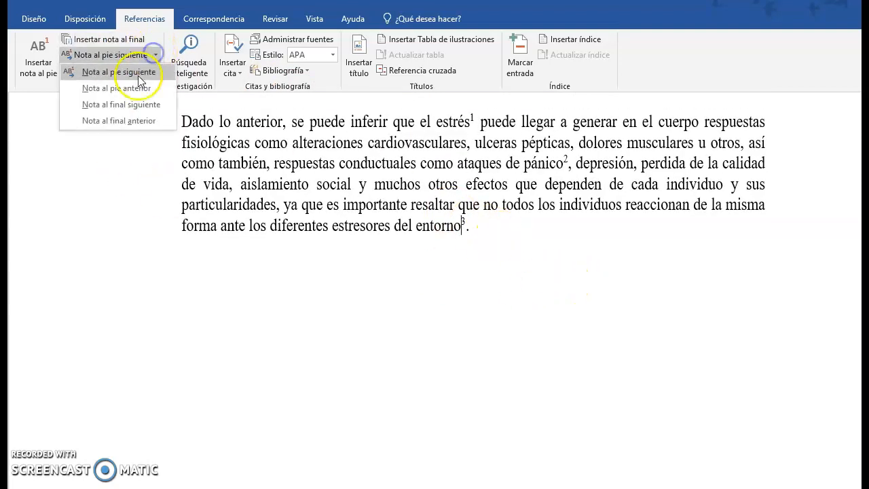
pyautogui.click(131, 88)
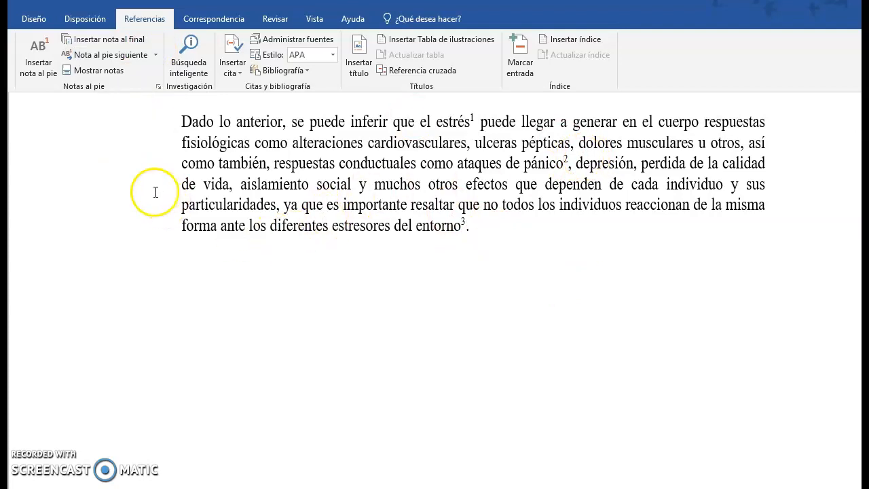
# Show the note belonging to the second reference mark and review the footnotes on that page.
pyautogui.click(122, 70)
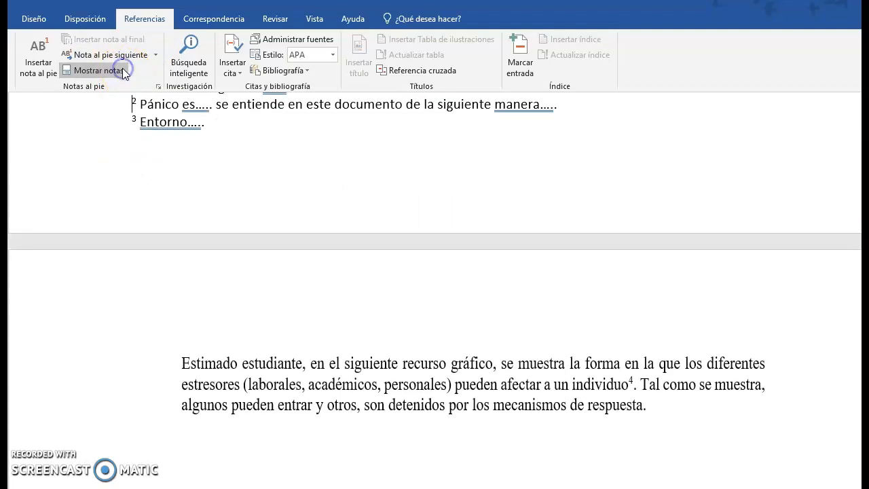
pyautogui.scroll(1, 175, 159)
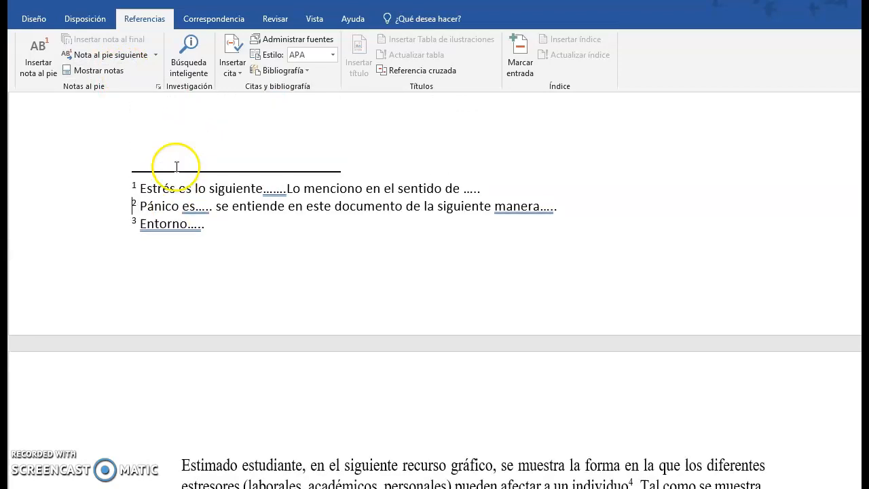
pyautogui.scroll(-1, 180, 253)
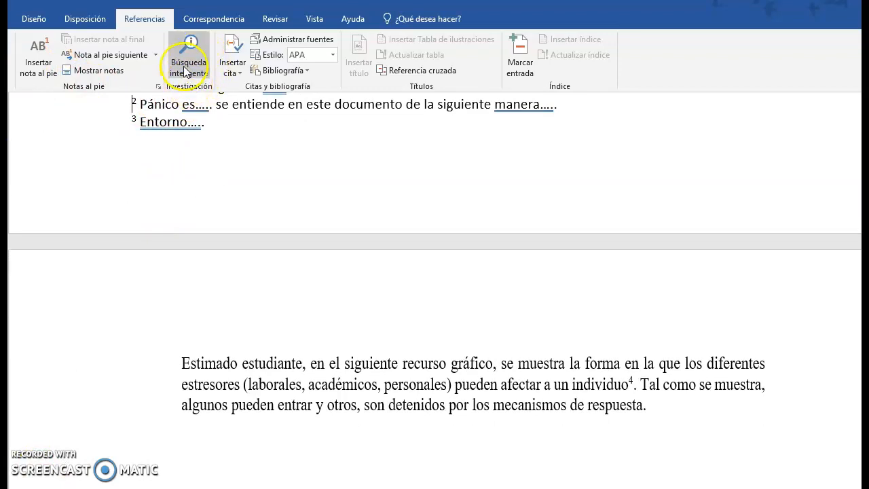
# Look up the word "estudiante" with Búsqueda inteligente, browse the results, and close them.
pyautogui.click(205, 385)
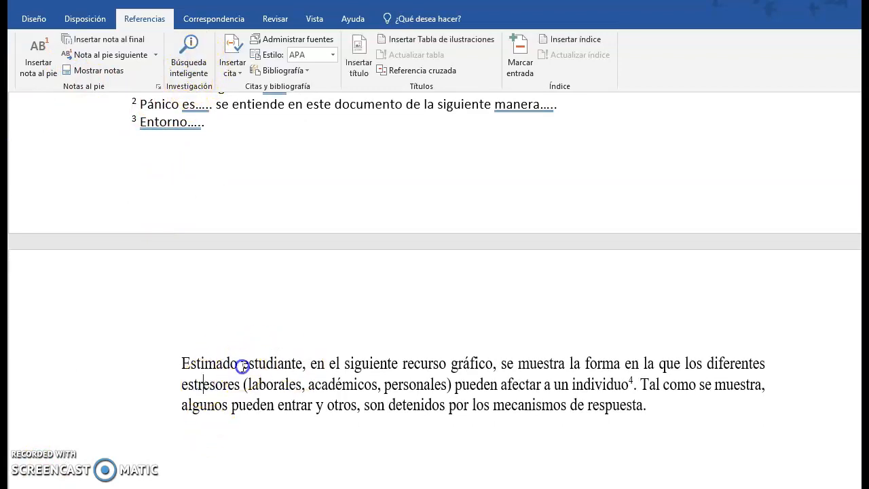
pyautogui.moveTo(242, 367); pyautogui.dragTo(292, 365)
pyautogui.click(192, 49)
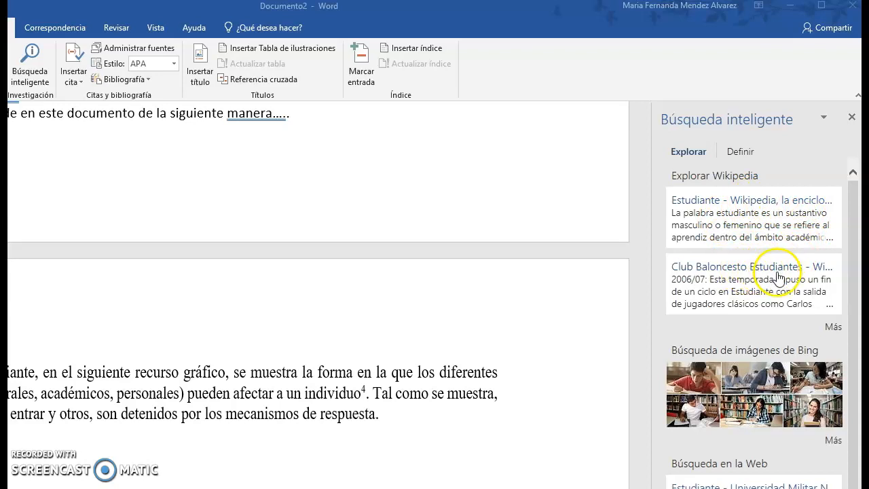
pyautogui.scroll(-1, 774, 275)
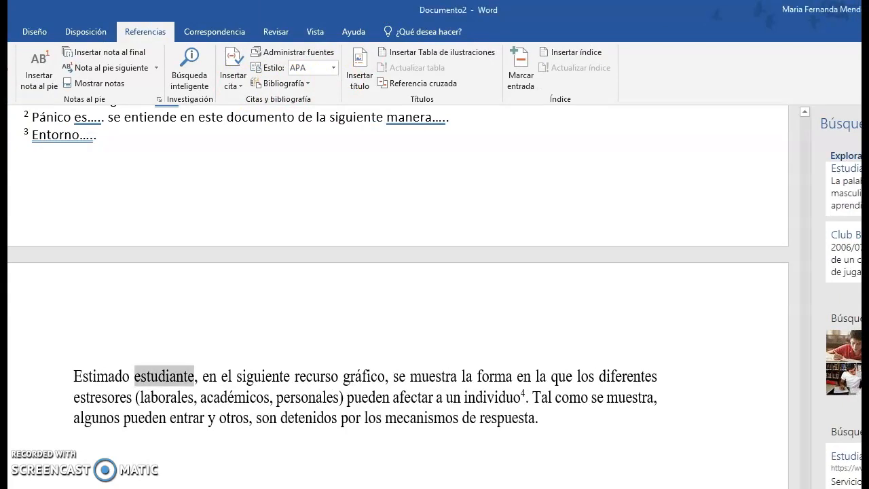
pyautogui.click(866, 123)
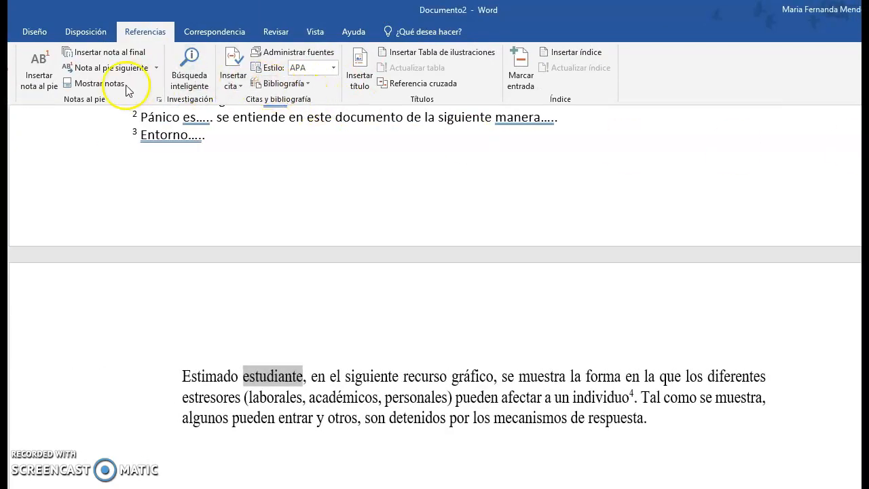
# Begin adding a new citation source after the word "dolores" in the paragraph starting "Dado lo anterior".
pyautogui.scroll(5, 421, 319)
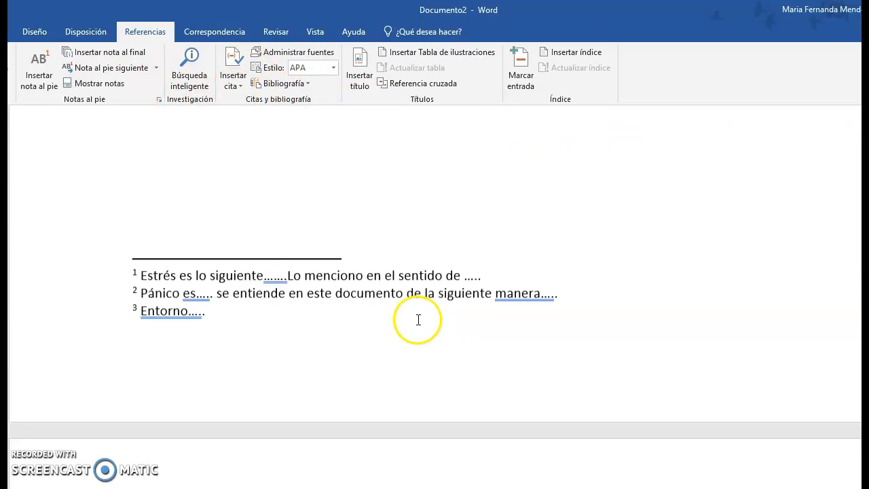
pyautogui.scroll(5, 417, 319)
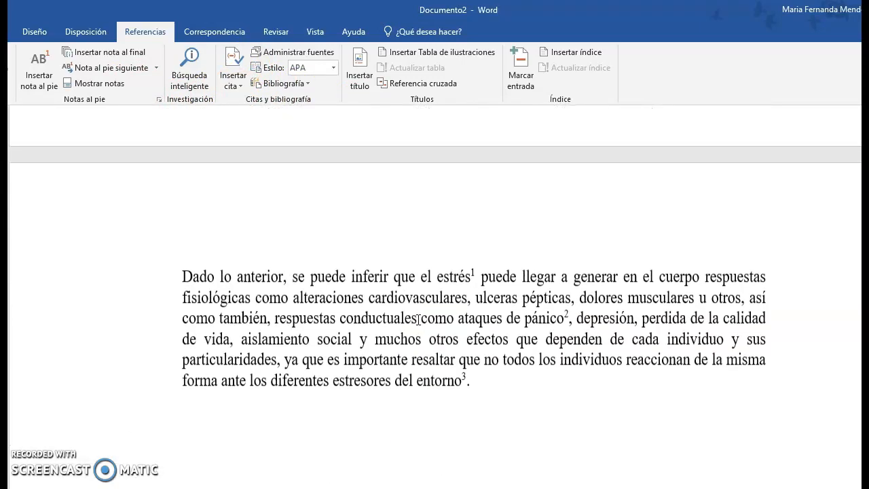
pyautogui.click(471, 384)
pyautogui.write('.')
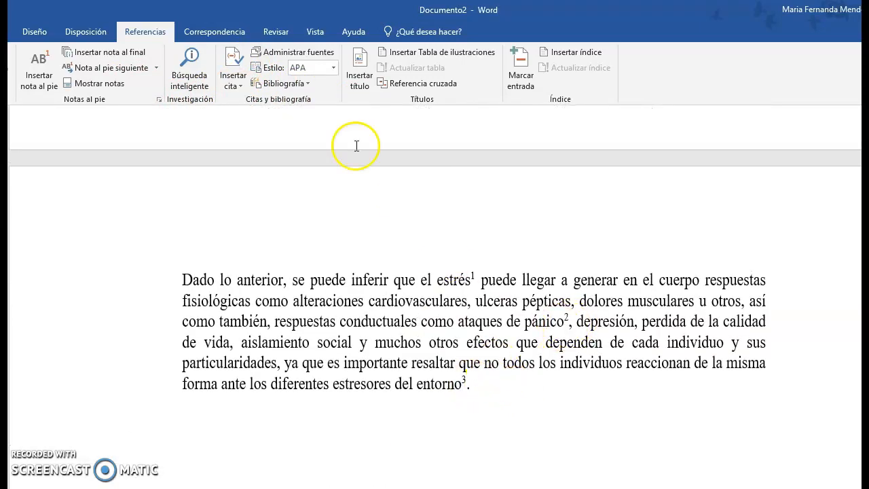
pyautogui.click(239, 86)
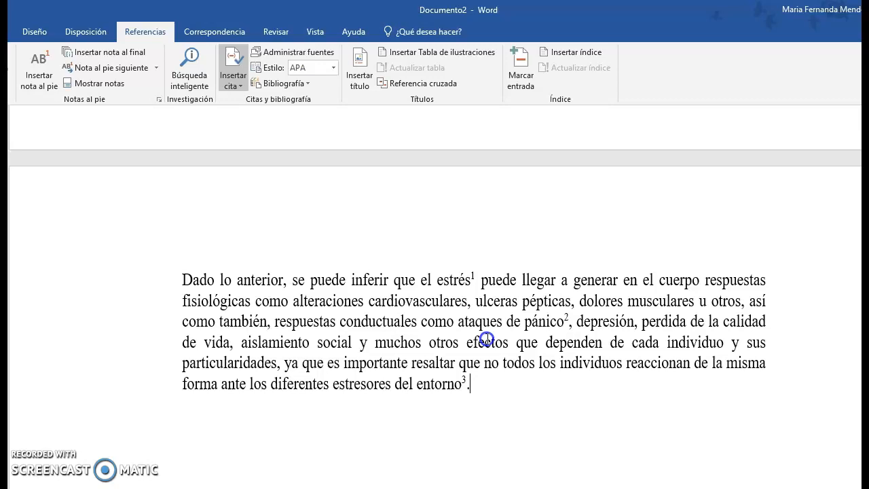
pyautogui.click(476, 380)
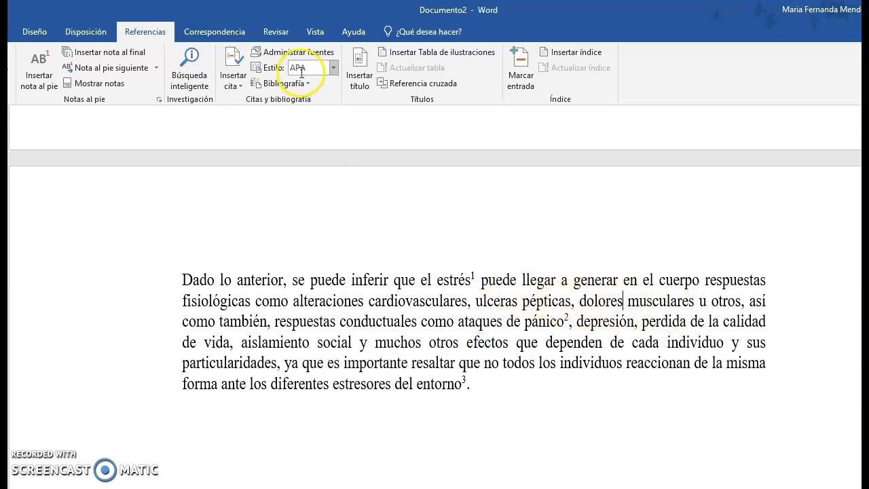
pyautogui.click(231, 86)
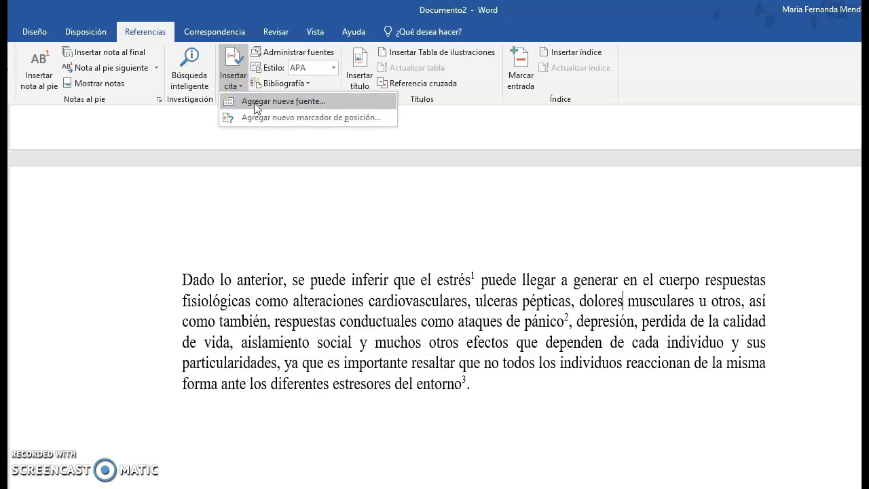
pyautogui.click(256, 102)
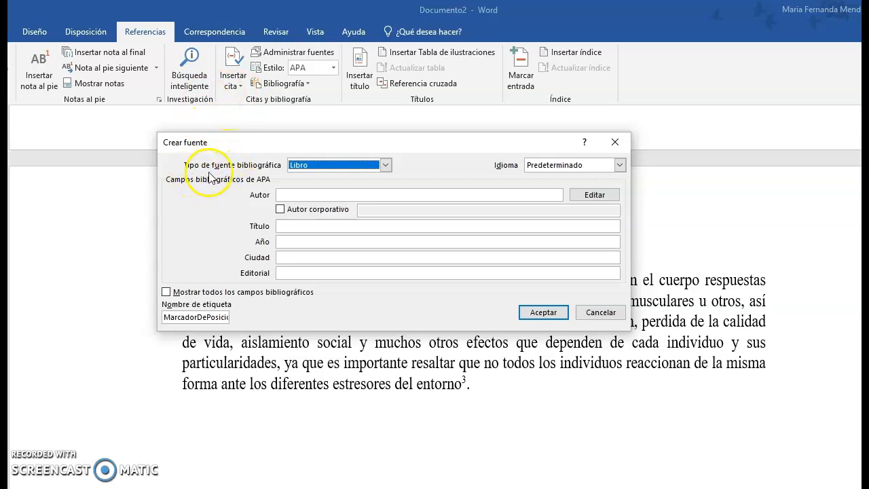
# Browse the available bibliographic source types and keep Libro as the type of the new source.
pyautogui.click(386, 167)
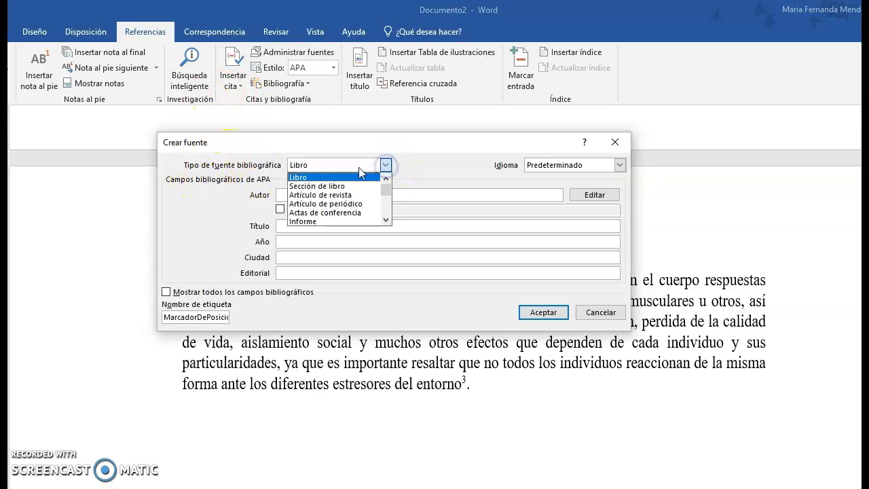
pyautogui.click(296, 179)
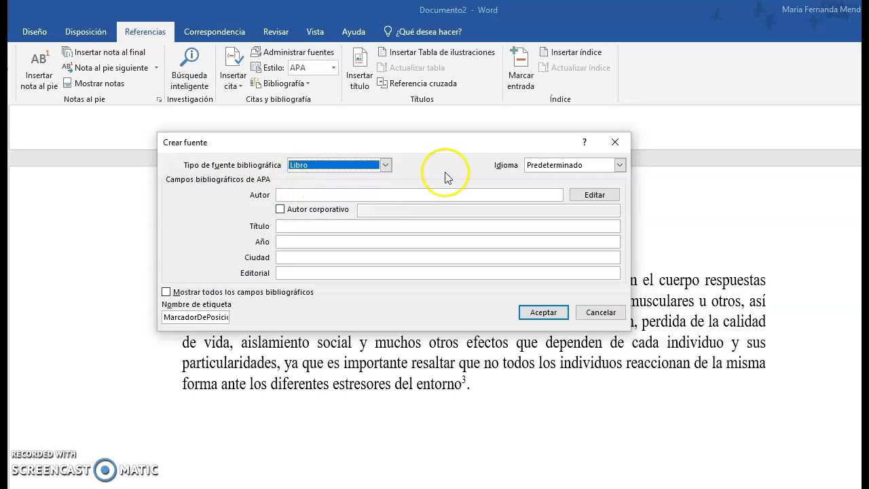
pyautogui.click(385, 165)
pyautogui.click(385, 203)
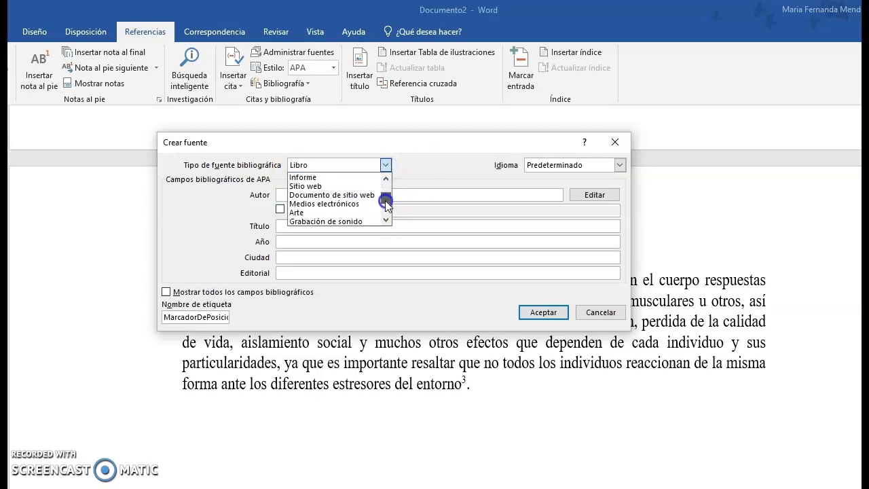
pyautogui.moveTo(384, 204); pyautogui.dragTo(383, 195)
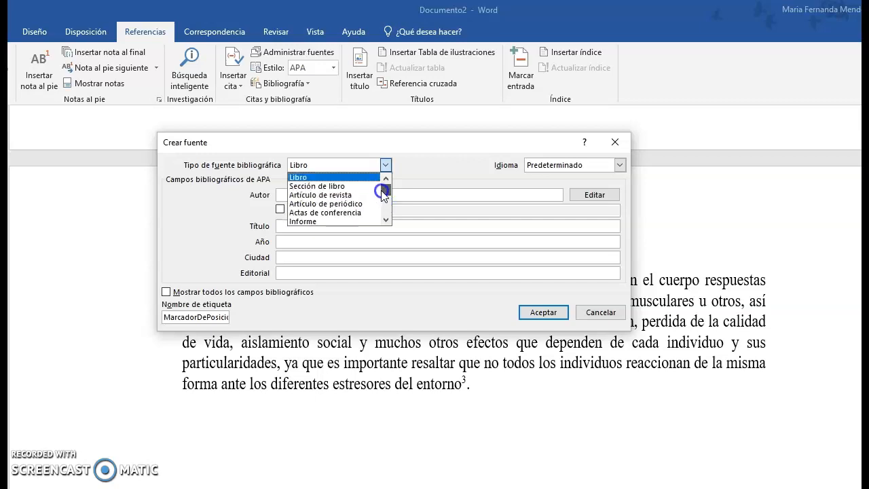
pyautogui.click(437, 180)
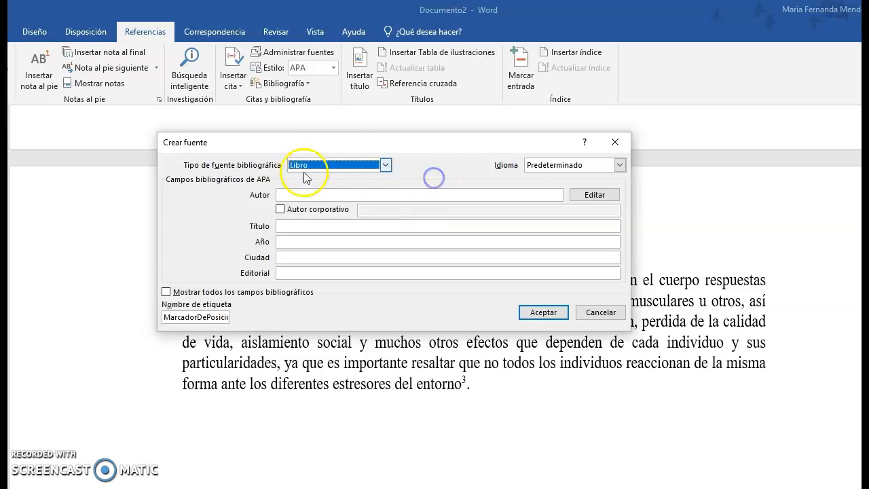
# Create the book source with the author's surname, title "Sociedad del Conocimiento", year 2020, city Armenia and publisher Anagrama.
pyautogui.click(300, 193)
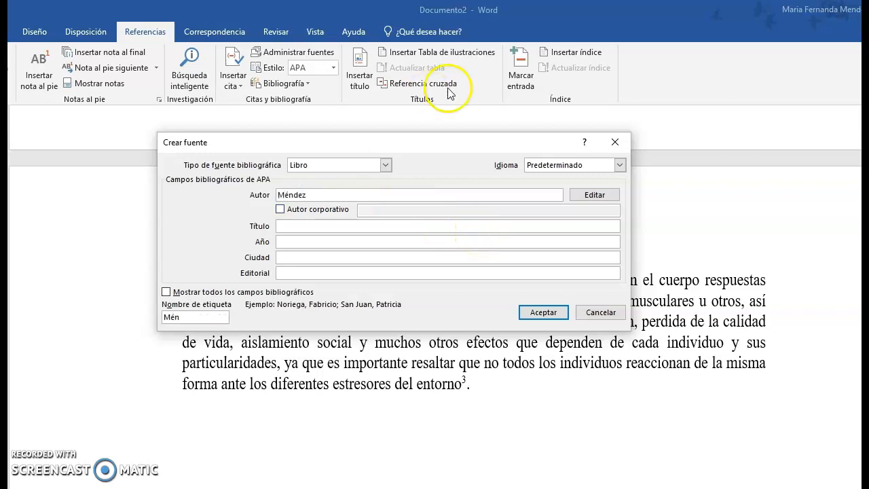
pyautogui.click(284, 228)
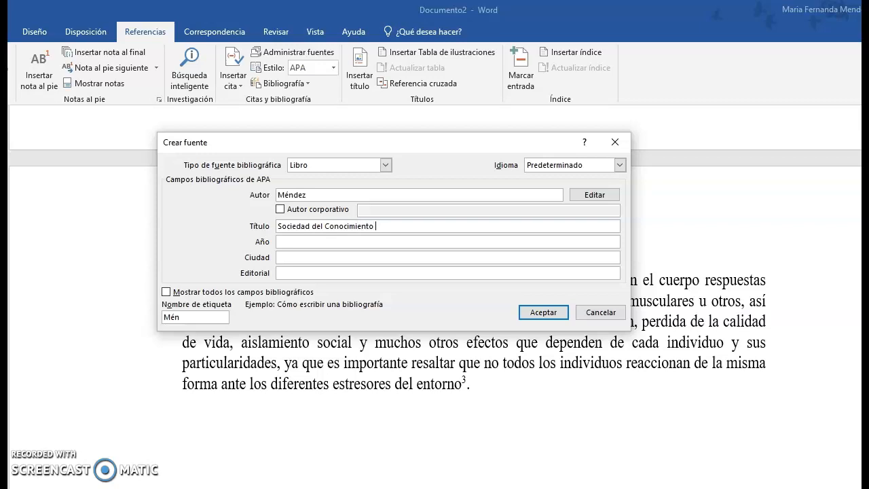
pyautogui.click(362, 241)
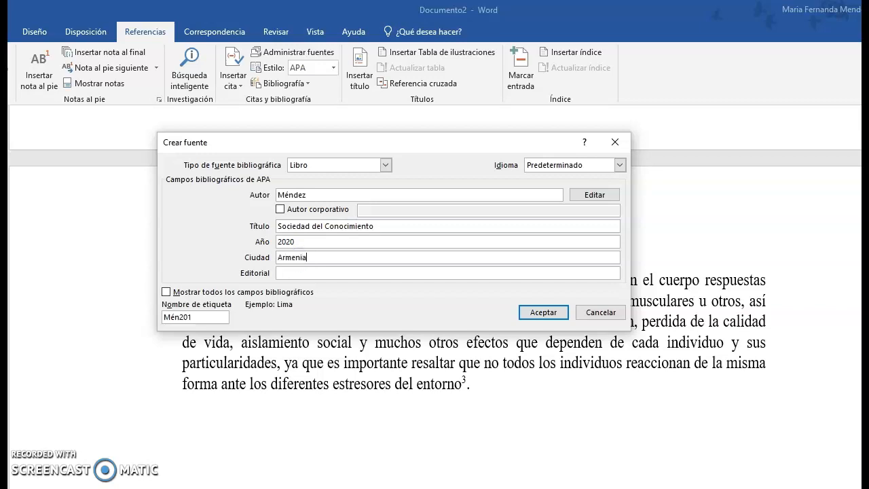
pyautogui.click(296, 272)
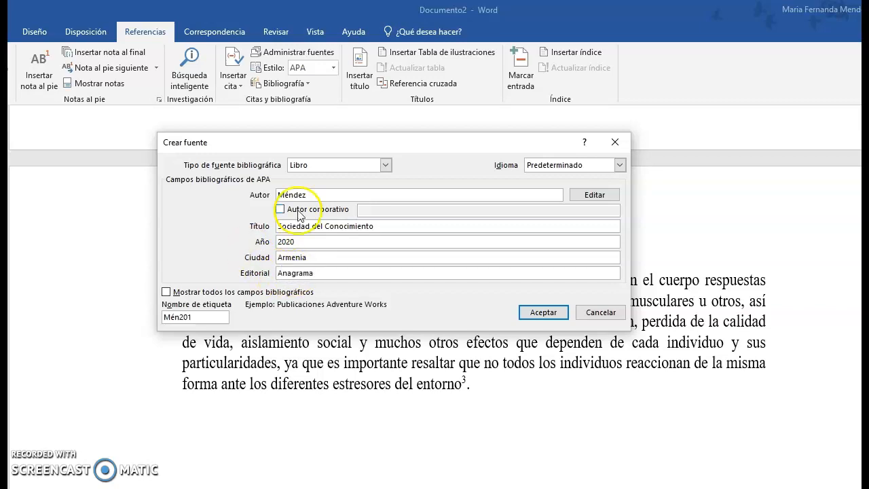
pyautogui.click(561, 312)
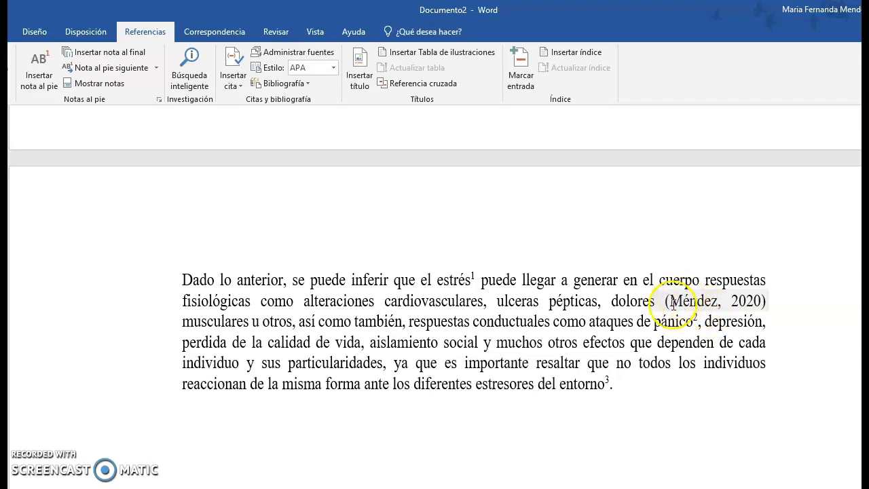
# Edit the citation after "dolores" to add page number 12.
pyautogui.click(757, 299)
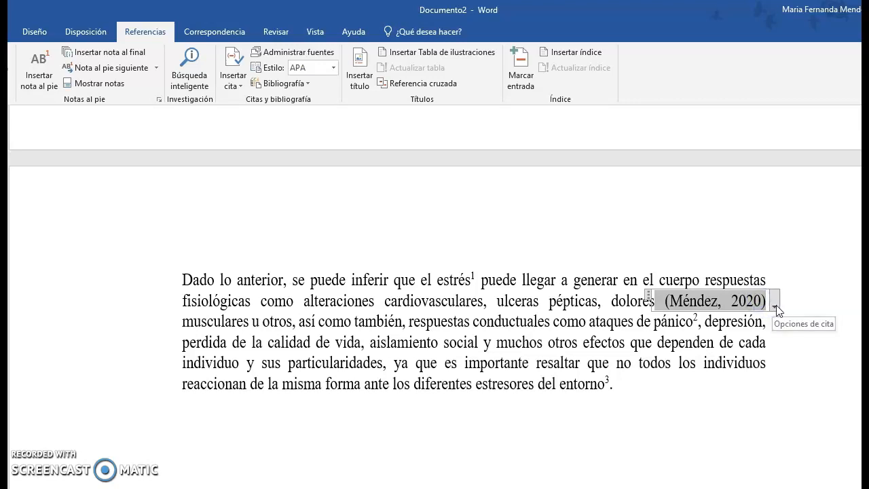
pyautogui.click(775, 307)
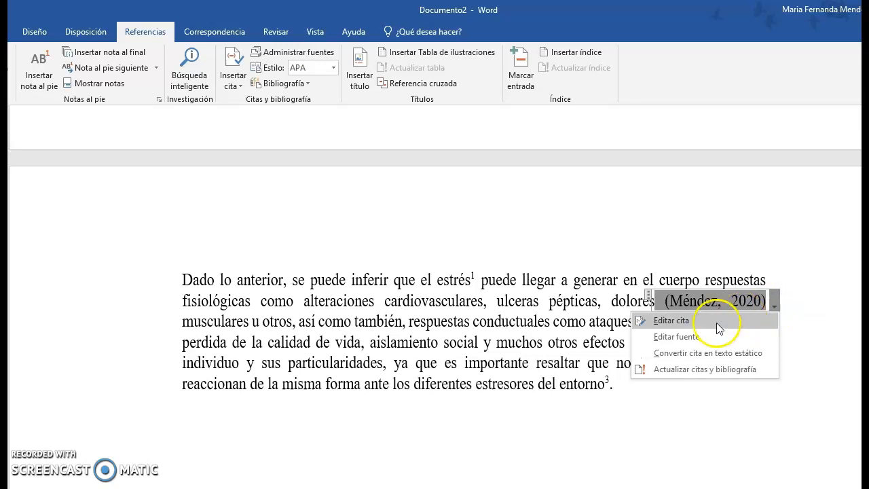
pyautogui.click(698, 322)
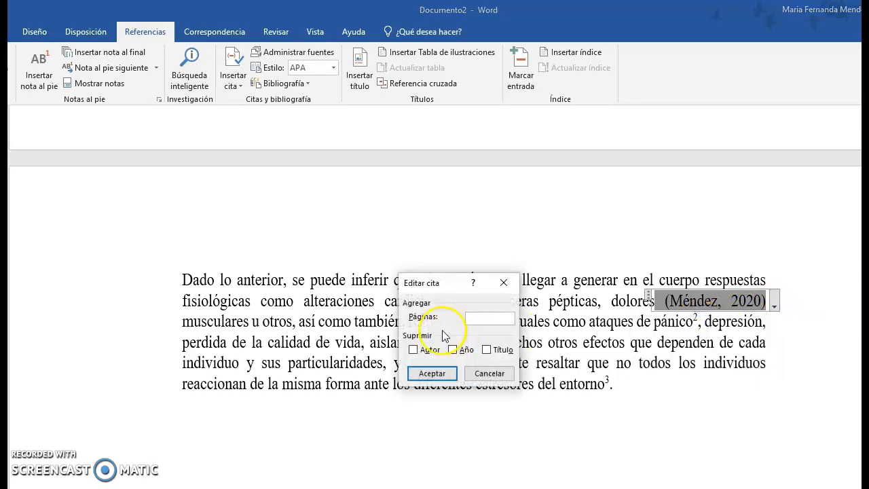
pyautogui.write('12')
pyautogui.click(432, 373)
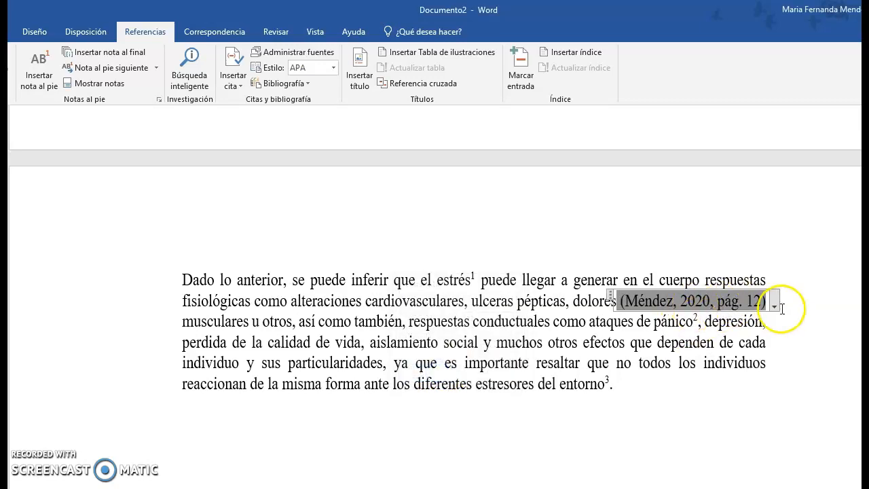
# Convert the citation after "dolores" to static text.
pyautogui.click(732, 307)
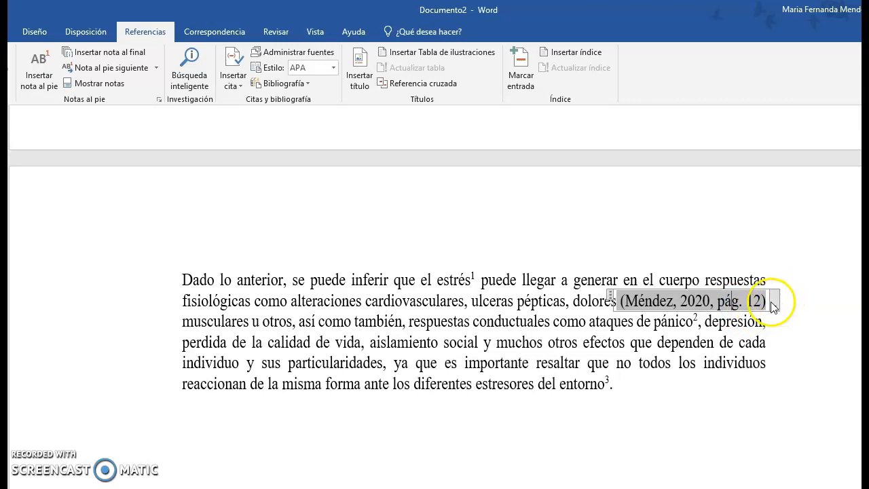
pyautogui.click(774, 305)
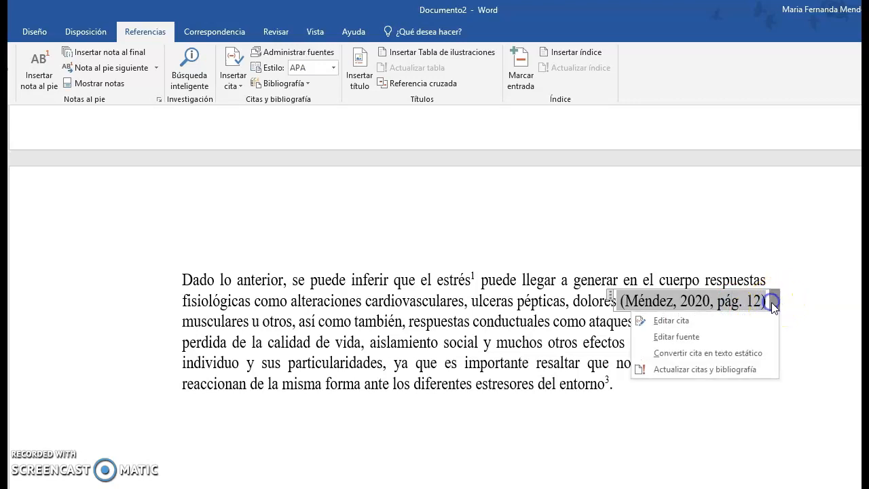
pyautogui.click(686, 352)
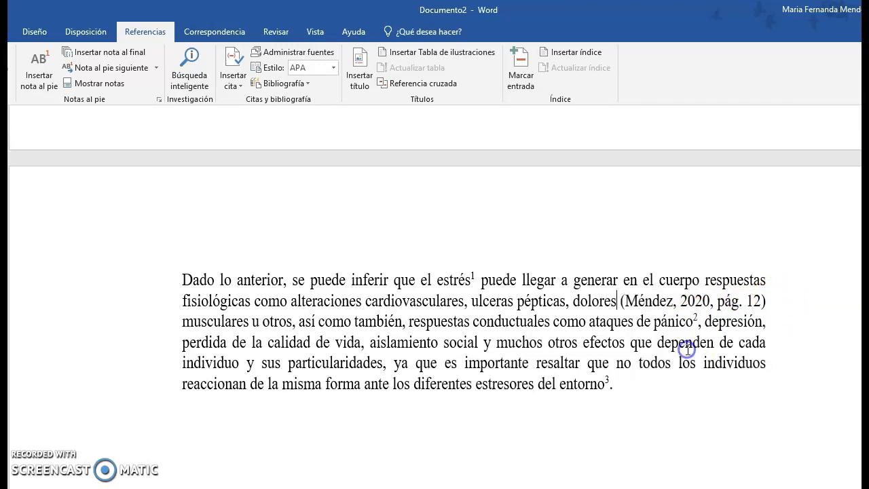
# Shorten the page reference in the static citation to "p.12" and add a period after its closing parenthesis.
pyautogui.click(733, 302)
pyautogui.press('BackSpace')
pyautogui.press('BackSpace')
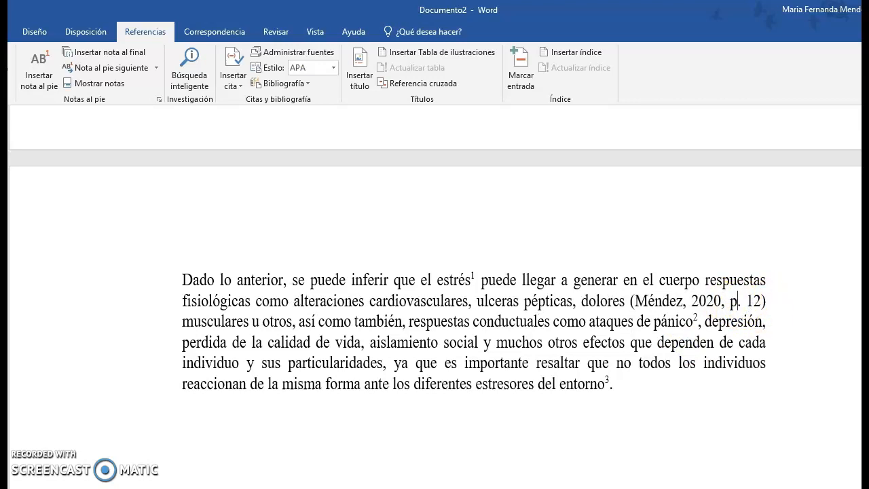
pyautogui.click(747, 301)
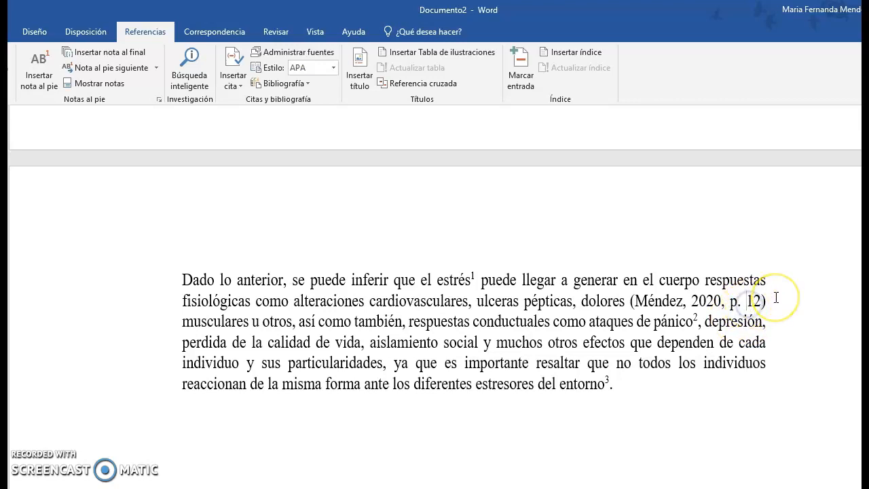
pyautogui.press('BackSpace')
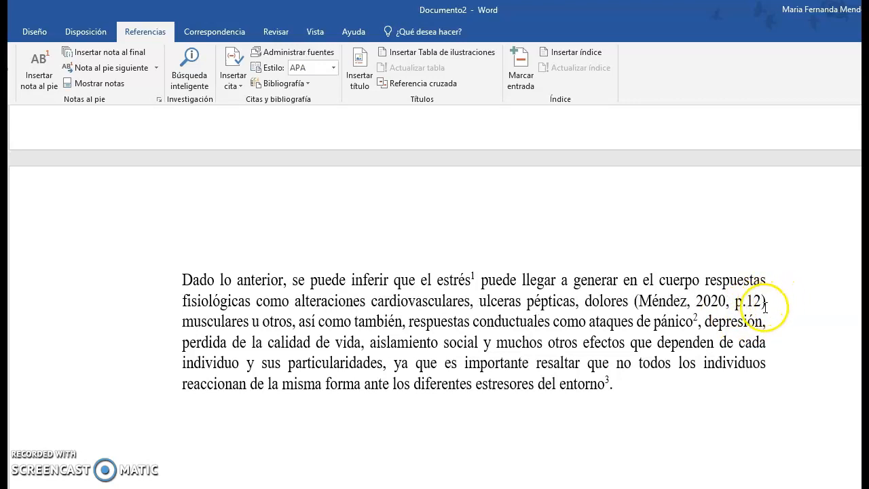
pyautogui.click(773, 307)
pyautogui.write('.')
pyautogui.click(747, 362)
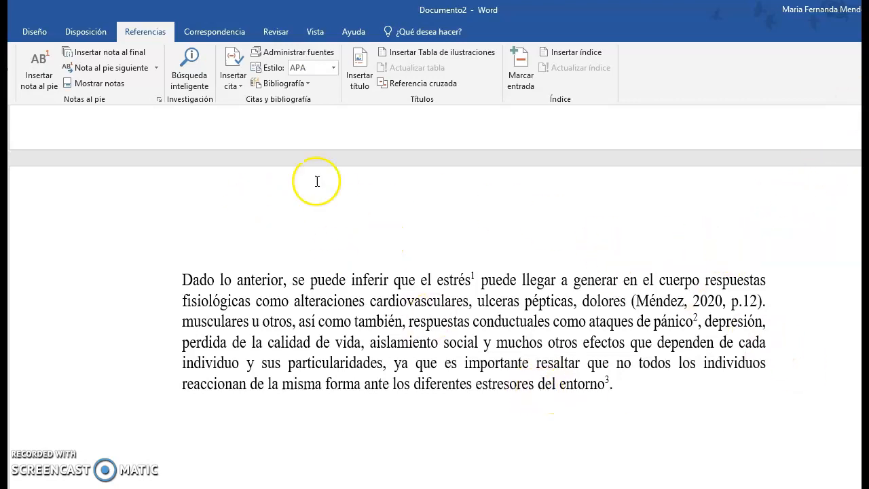
# Insert a citation of the existing source "Sociedad del Conocimiento" after the word "forma" in the paragraph's last line.
pyautogui.click(237, 80)
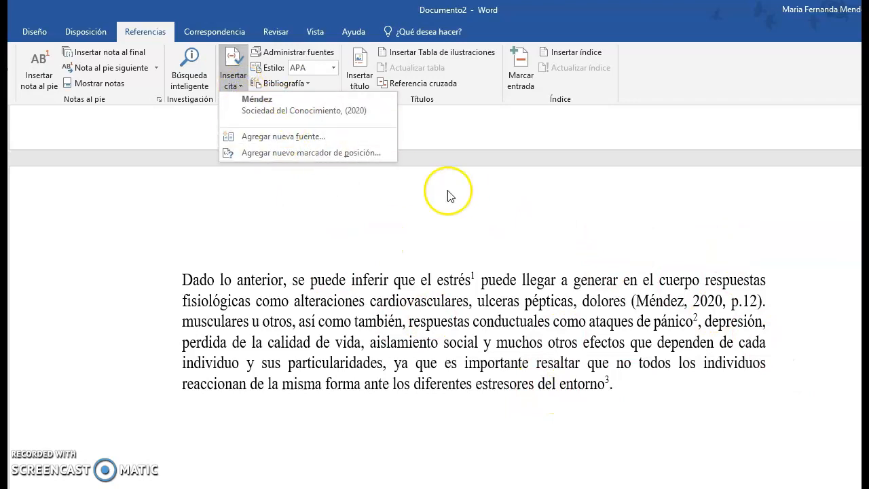
pyautogui.click(533, 399)
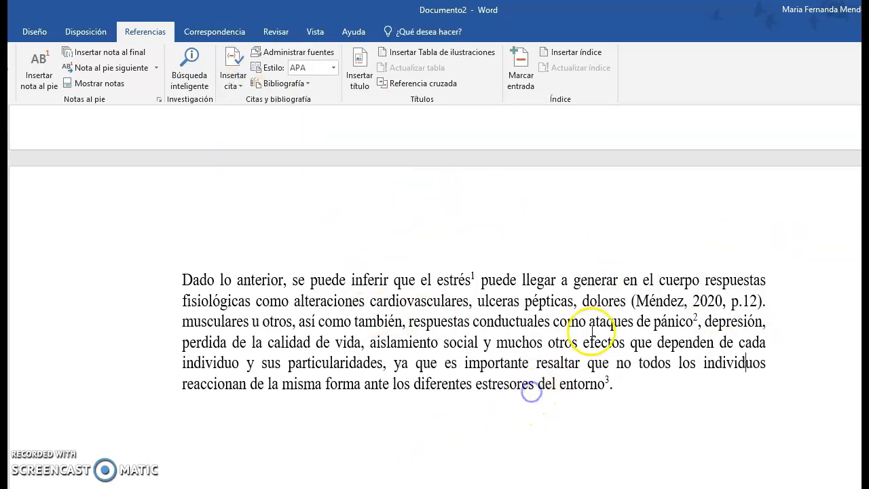
pyautogui.click(653, 302)
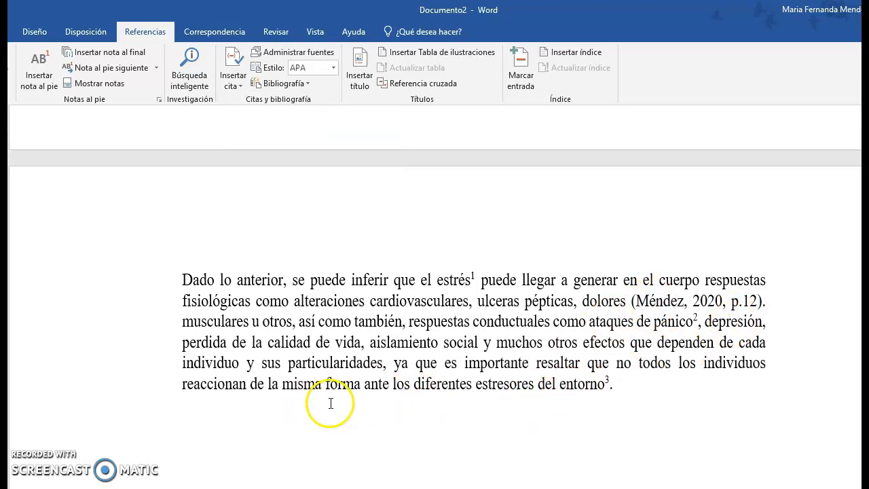
pyautogui.click(360, 384)
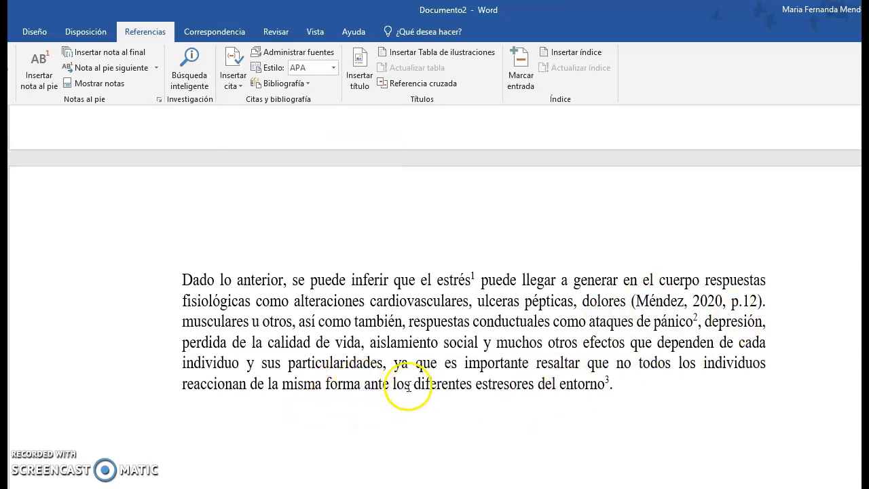
pyautogui.click(242, 83)
pyautogui.click(255, 107)
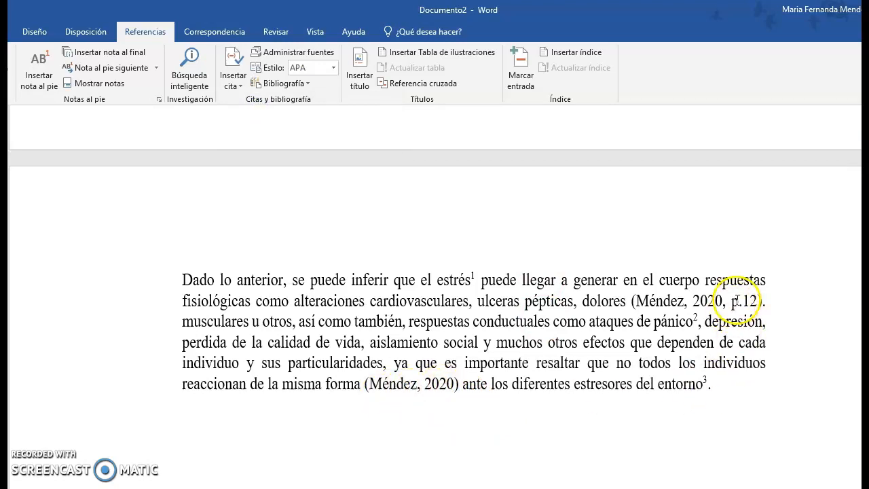
# Add page number 12 to the citation after "forma" and convert that citation to static text.
pyautogui.click(440, 385)
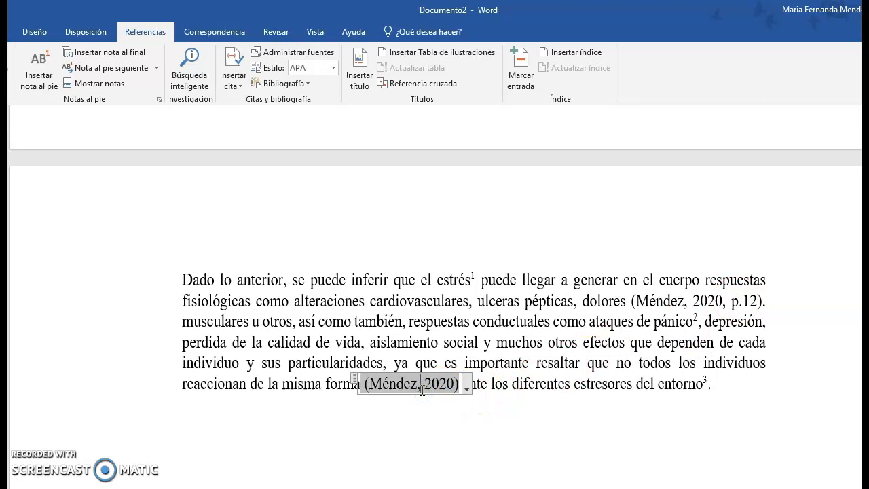
pyautogui.click(467, 387)
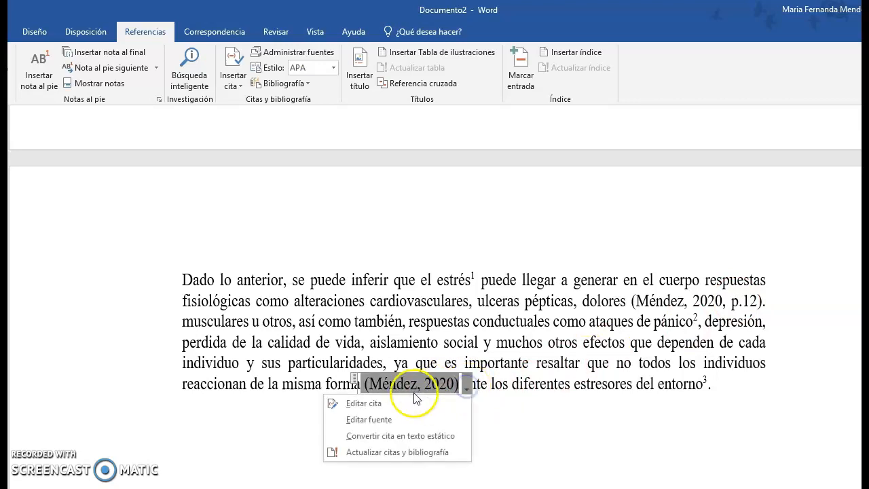
pyautogui.click(386, 402)
pyautogui.write('12')
pyautogui.click(431, 373)
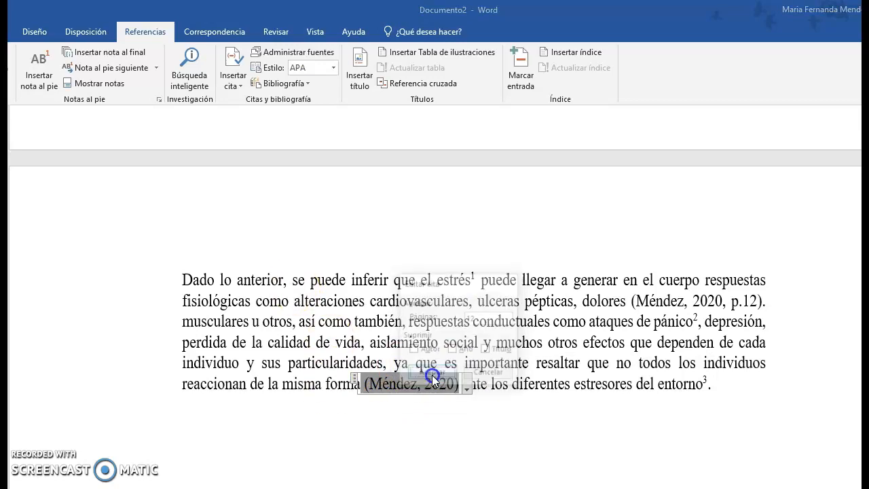
pyautogui.click(518, 390)
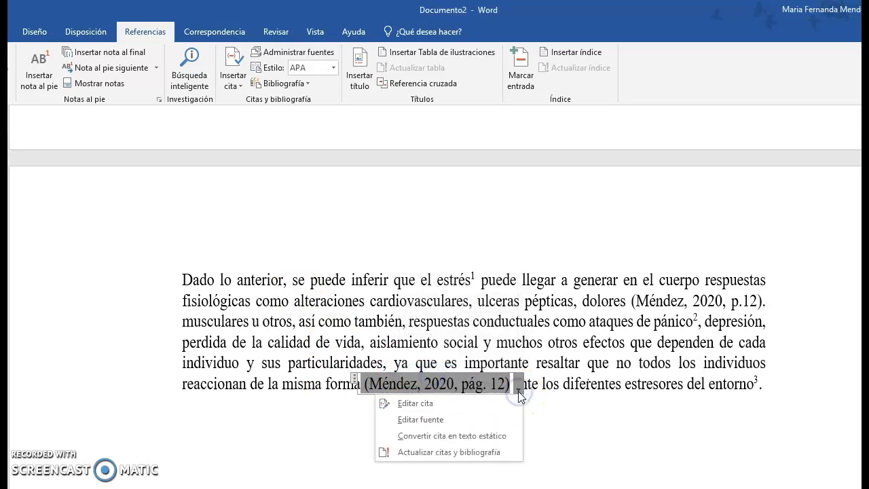
pyautogui.click(439, 435)
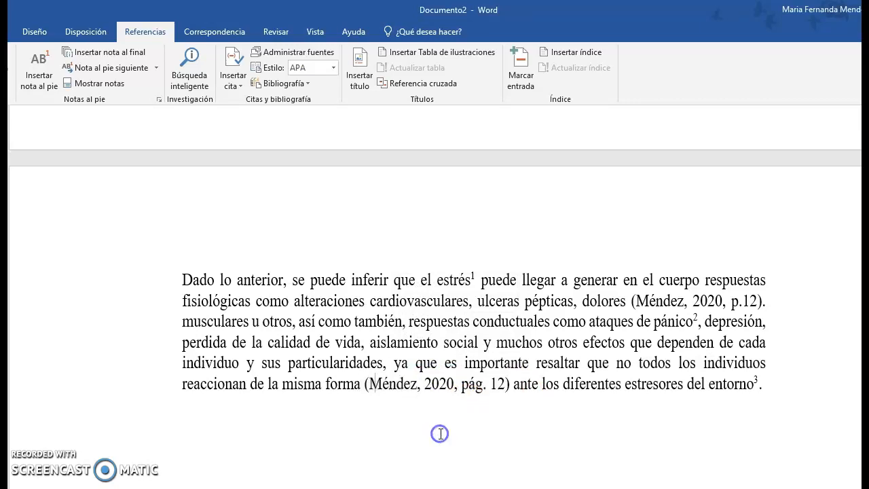
# Shorten the page reference in the static citation after "forma" to "p.12" and add a period after its closing parenthesis.
pyautogui.click(481, 385)
pyautogui.press('BackSpace')
pyautogui.press('BackSpace')
pyautogui.press('Right')
pyautogui.press('Right')
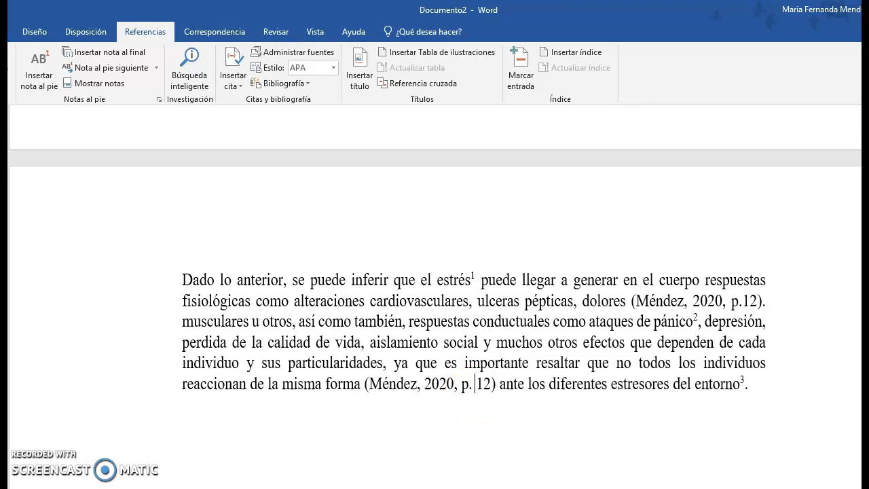
pyautogui.press('BackSpace')
pyautogui.press('Right')
pyautogui.press('Right')
pyautogui.write('.')
pyautogui.click(554, 412)
pyautogui.click(333, 69)
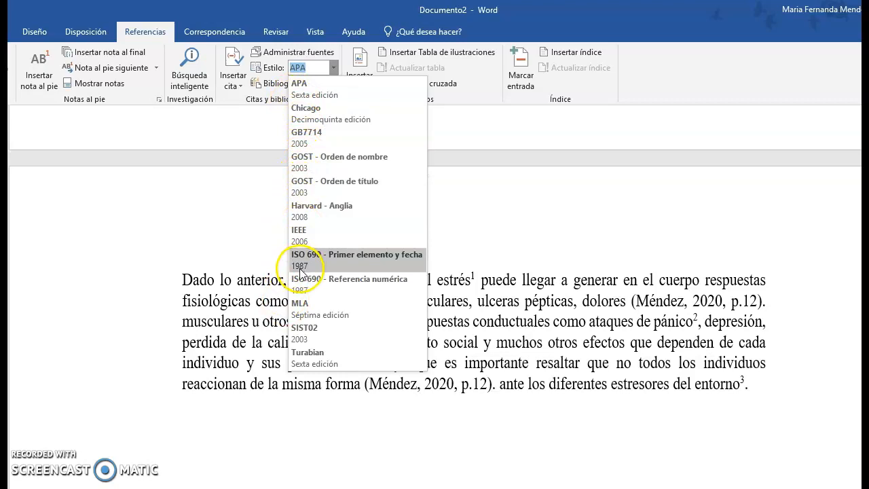
pyautogui.click(242, 197)
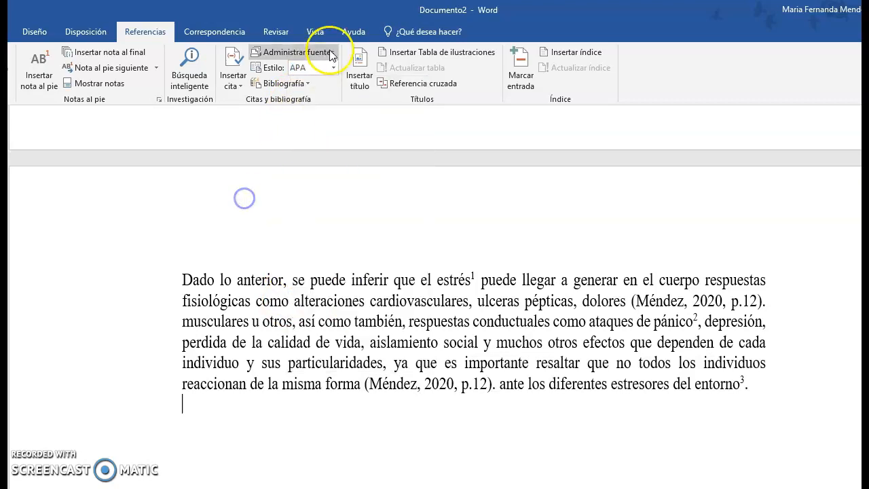
# Insert the built-in "Bibliografía" bibliography on the empty line below the paragraph.
pyautogui.click(307, 85)
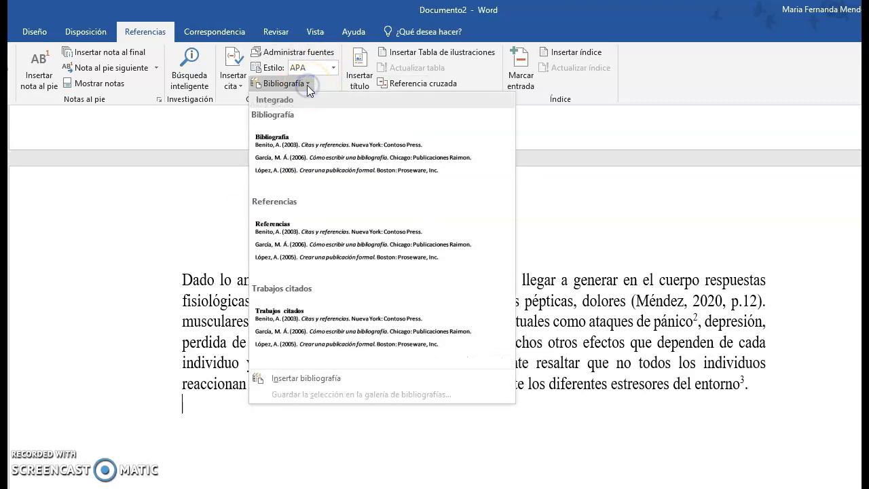
pyautogui.click(321, 169)
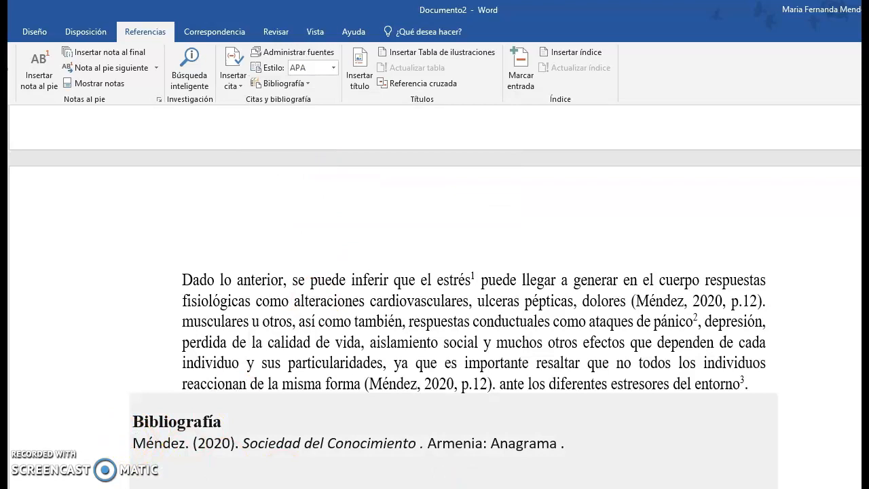
pyautogui.click(234, 85)
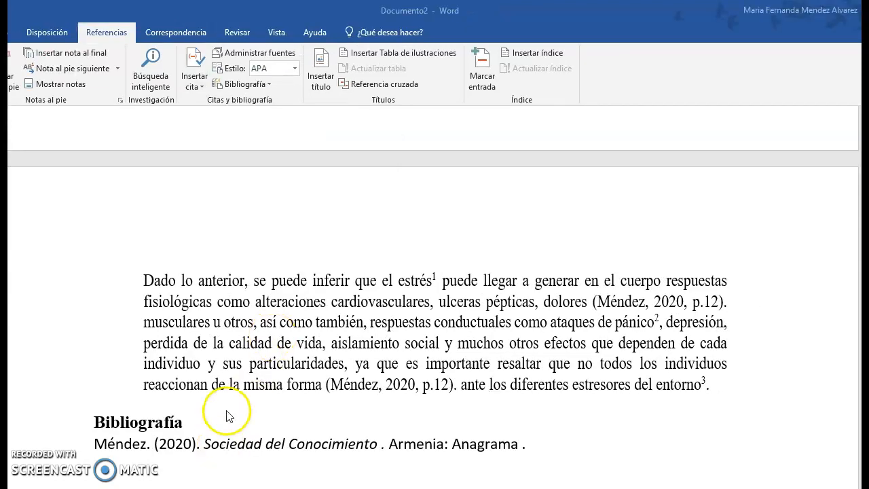
# Insert the built-in "Referencias" list below the existing bibliography.
pyautogui.scroll(-1, 228, 415)
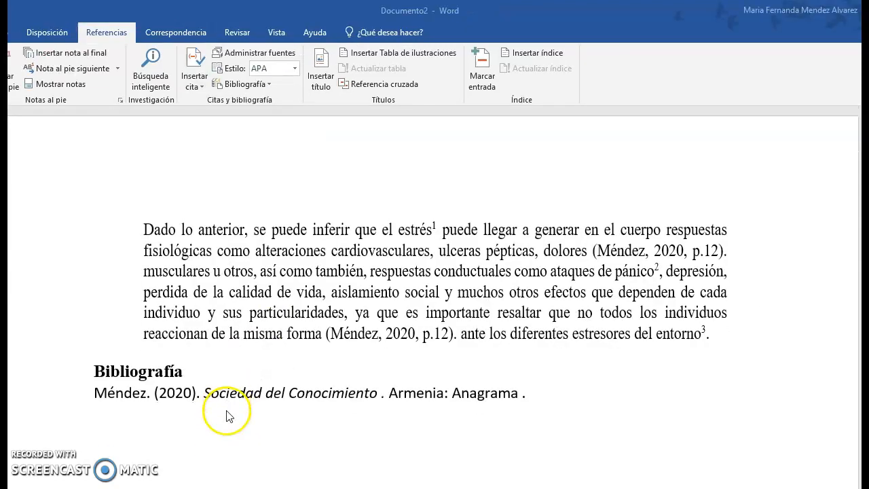
pyautogui.click(269, 86)
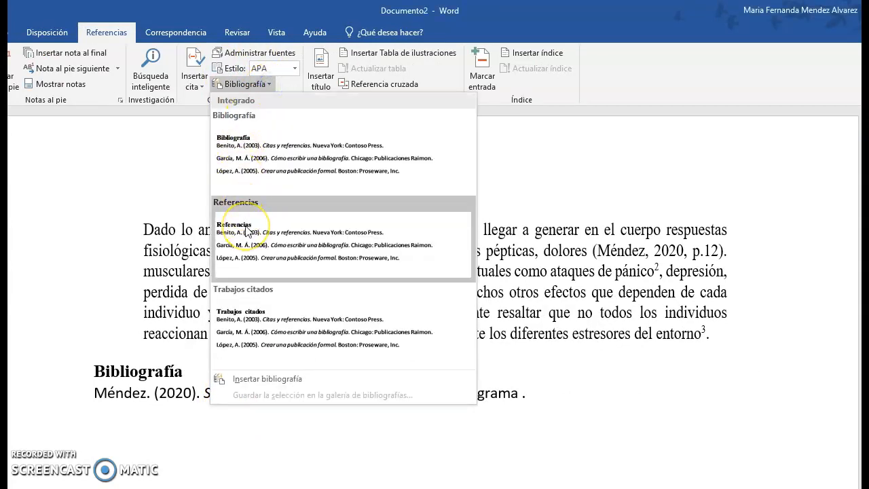
pyautogui.click(248, 232)
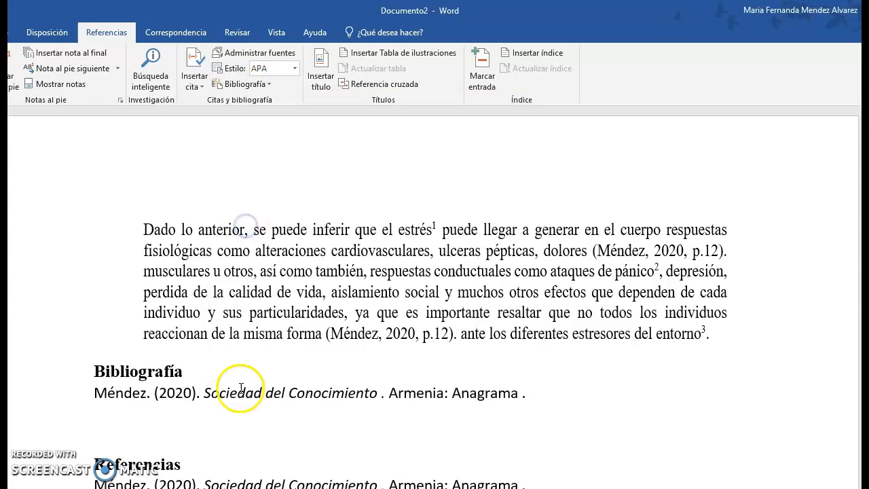